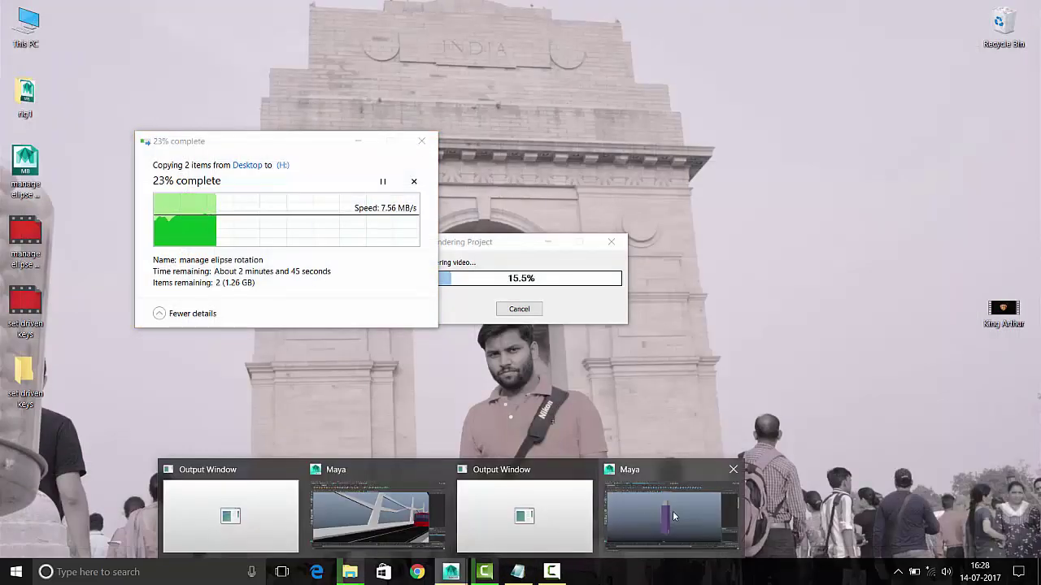
# Bring the Maya window to the front and start a new scene with Ctrl+N
pyautogui.click(679, 504)
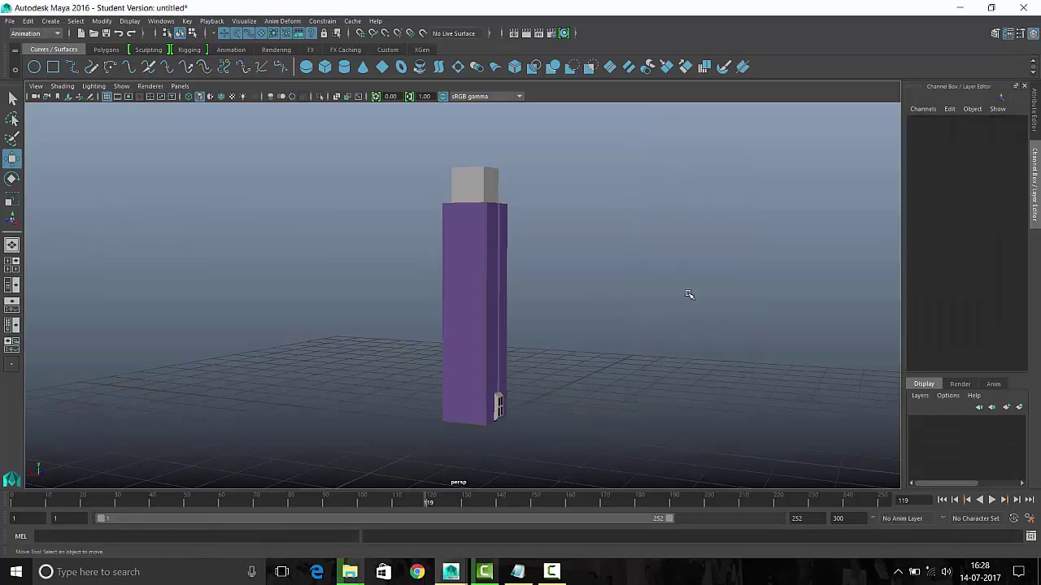
pyautogui.hotkey('ctrl', 'n')
# Discard the previous scene without saving and switch the menu set from Animation to Rigging
pyautogui.click(515, 283)
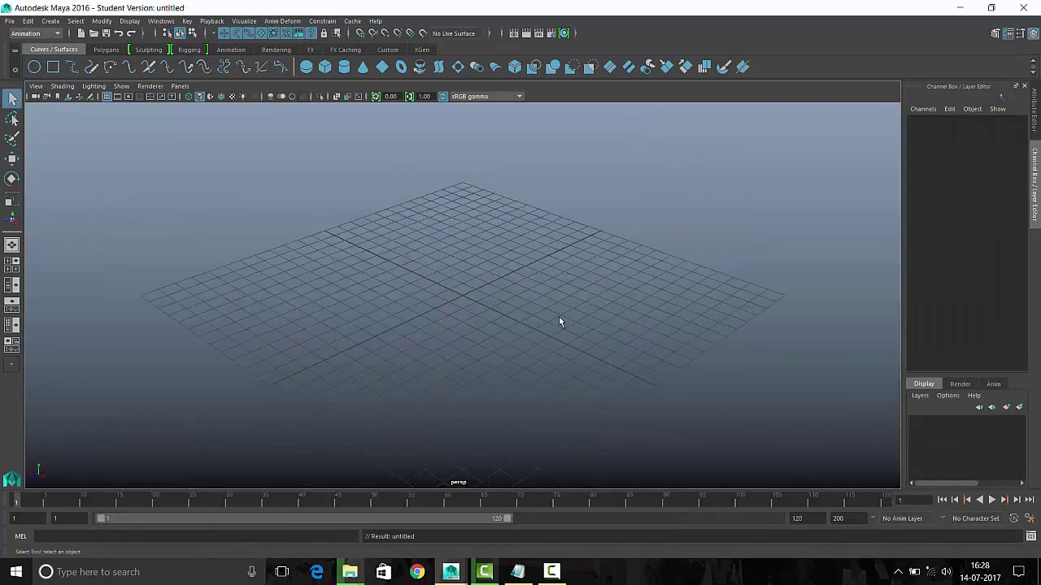
pyautogui.moveTo(558, 316)
pyautogui.keyDown('alt'); pyautogui.mouseDown(button='right')
pyautogui.moveTo(528, 300)
pyautogui.moveTo(666, 353)
pyautogui.mouseUp(button='right'); pyautogui.keyUp('alt')
pyautogui.moveTo(683, 304)
pyautogui.keyDown('alt'); pyautogui.mouseDown(button='right')
pyautogui.moveTo(594, 267)
pyautogui.moveTo(574, 309)
pyautogui.mouseUp(button='right'); pyautogui.keyUp('alt')
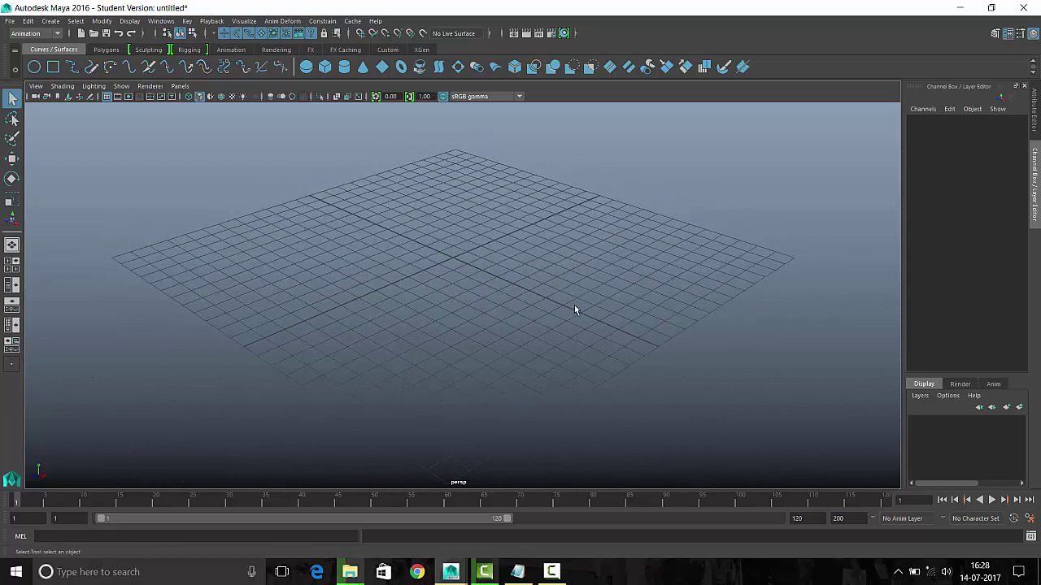
pyautogui.click(33, 32)
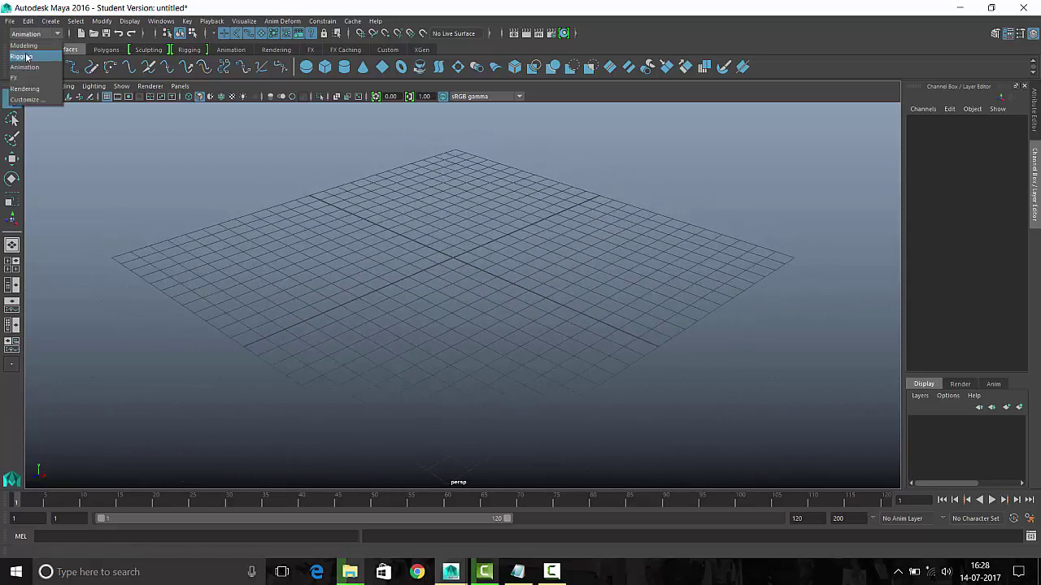
pyautogui.click(30, 50)
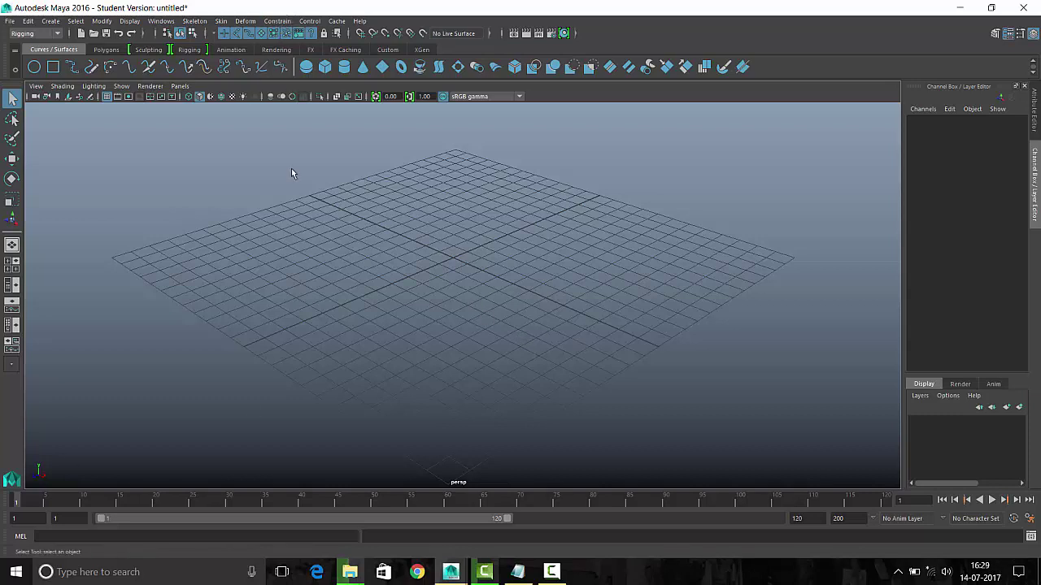
# Create a poly torus and place a duplicate beside it as the first pair
pyautogui.keyDown('shift'); pyautogui.moveTo(517, 263); pyautogui.dragTo(569, 274, button='right'); pyautogui.keyUp('shift')
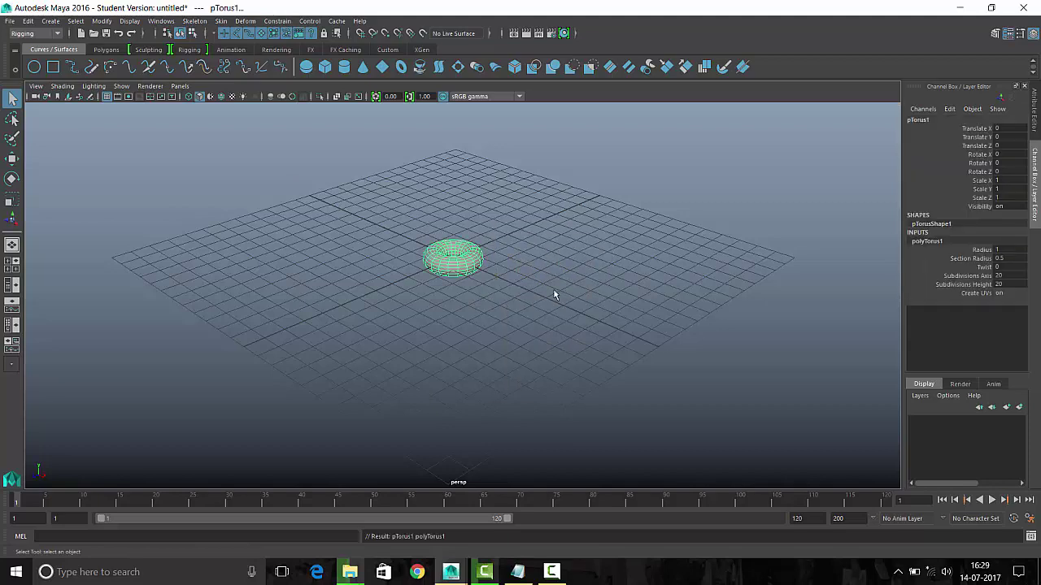
pyautogui.moveTo(553, 289)
pyautogui.keyDown('alt'); pyautogui.mouseDown()
pyautogui.moveTo(446, 286)
pyautogui.moveTo(537, 360)
pyautogui.mouseUp(); pyautogui.keyUp('alt')
pyautogui.hotkey('ctrl', 'd')
pyautogui.press('w')
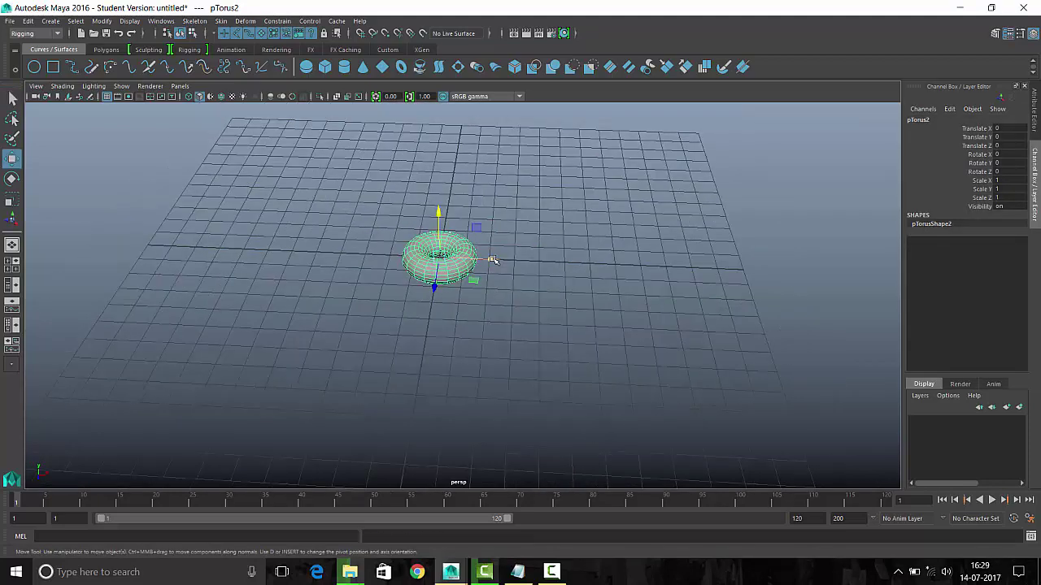
pyautogui.moveTo(492, 255); pyautogui.dragTo(585, 259)
# Duplicate the torus pair upward into four stacked rows
pyautogui.keyDown('shift'); pyautogui.click(439, 244); pyautogui.keyUp('shift')
pyautogui.scroll(-3, 488, 244)
pyautogui.hotkey('ctrl', 'd')
pyautogui.moveTo(518, 223); pyautogui.dragTo(520, 130)
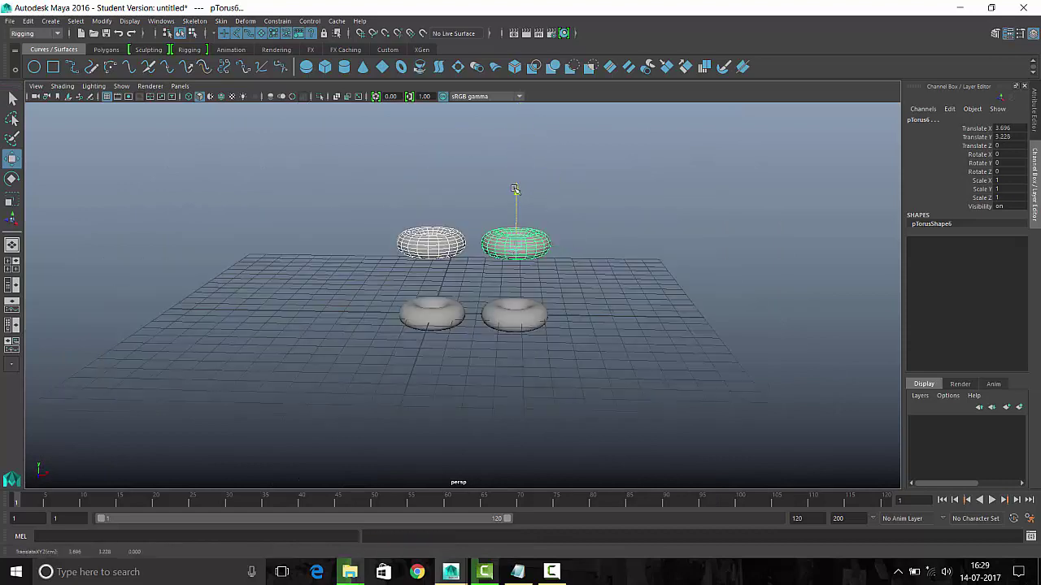
pyautogui.hotkey('ctrl', 'd')
pyautogui.moveTo(512, 189)
pyautogui.mouseDown()
pyautogui.moveTo(511, 120)
pyautogui.moveTo(512, 198)
pyautogui.moveTo(511, 131)
pyautogui.mouseUp()
pyautogui.hotkey('ctrl', 'd')
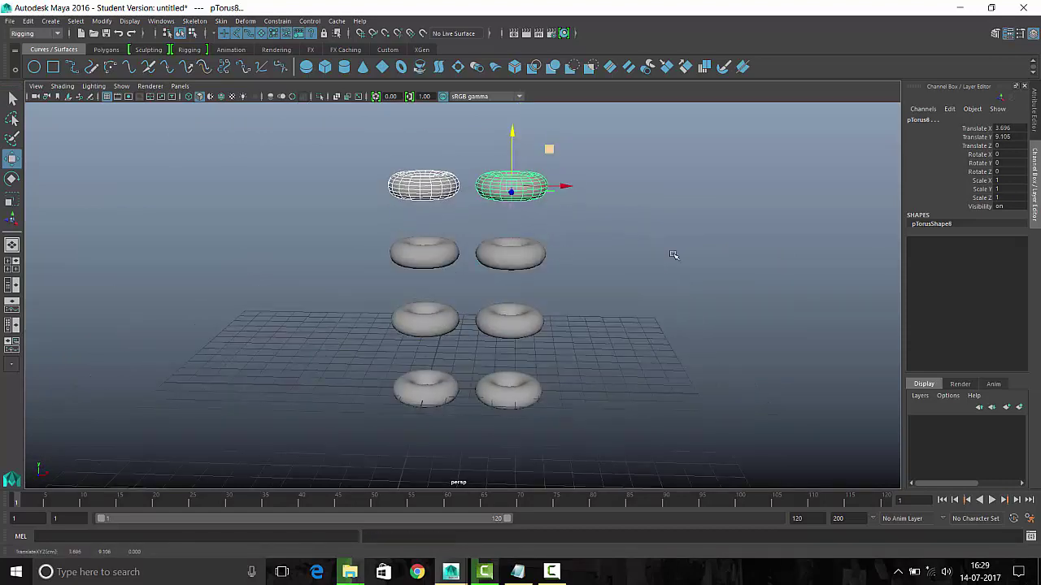
pyautogui.click(674, 251)
pyautogui.keyDown('alt'); pyautogui.moveTo(674, 251); pyautogui.dragTo(455, 281); pyautogui.keyUp('alt')
# Freeze transformations on the tori, checking them in wireframe before returning to shaded view
pyautogui.click(452, 171)
pyautogui.press('4')
pyautogui.click(102, 20)
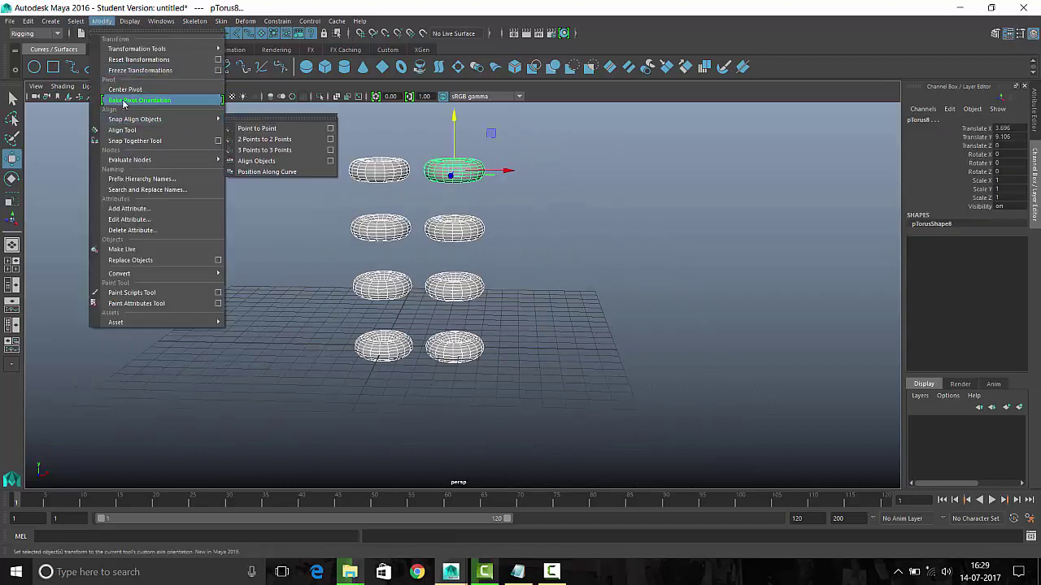
pyautogui.click(122, 101)
pyautogui.moveTo(404, 247)
pyautogui.keyDown('alt'); pyautogui.mouseDown()
pyautogui.moveTo(457, 271)
pyautogui.moveTo(546, 260)
pyautogui.moveTo(632, 360)
pyautogui.mouseUp(); pyautogui.keyUp('alt')
pyautogui.click(457, 271)
pyautogui.press('5')
# Tear off the Constrain menu and park it beside the tori
pyautogui.click(277, 21)
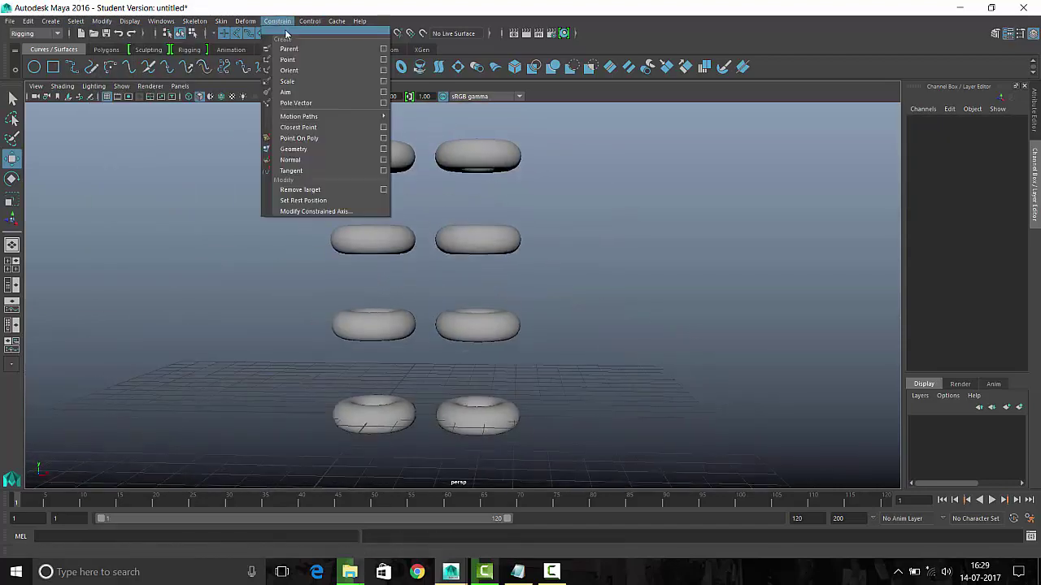
pyautogui.moveTo(327, 20); pyautogui.dragTo(824, 126)
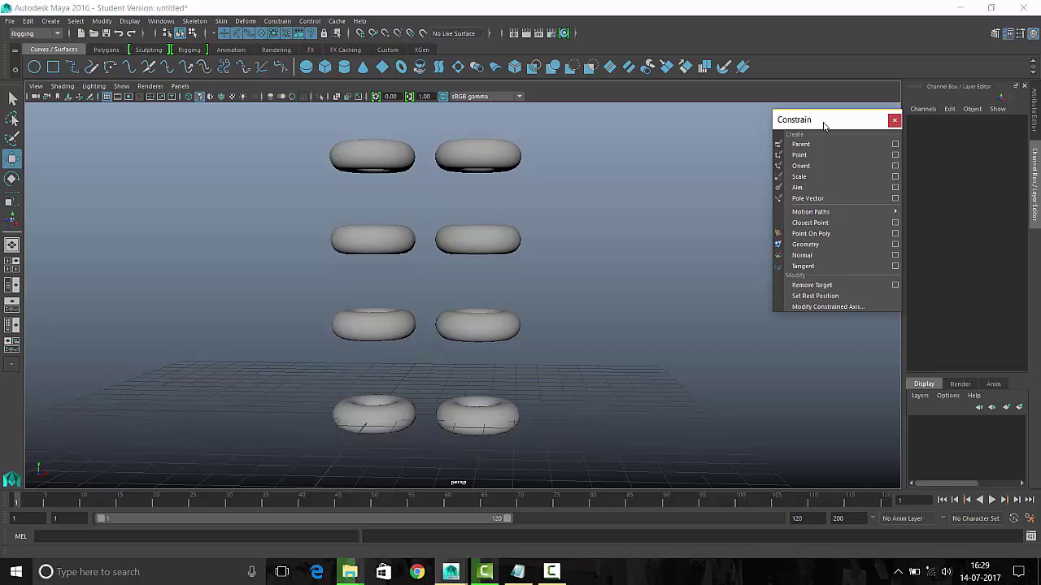
pyautogui.keyDown('alt'); pyautogui.moveTo(609, 302); pyautogui.dragTo(602, 321, button='middle'); pyautogui.keyUp('alt')
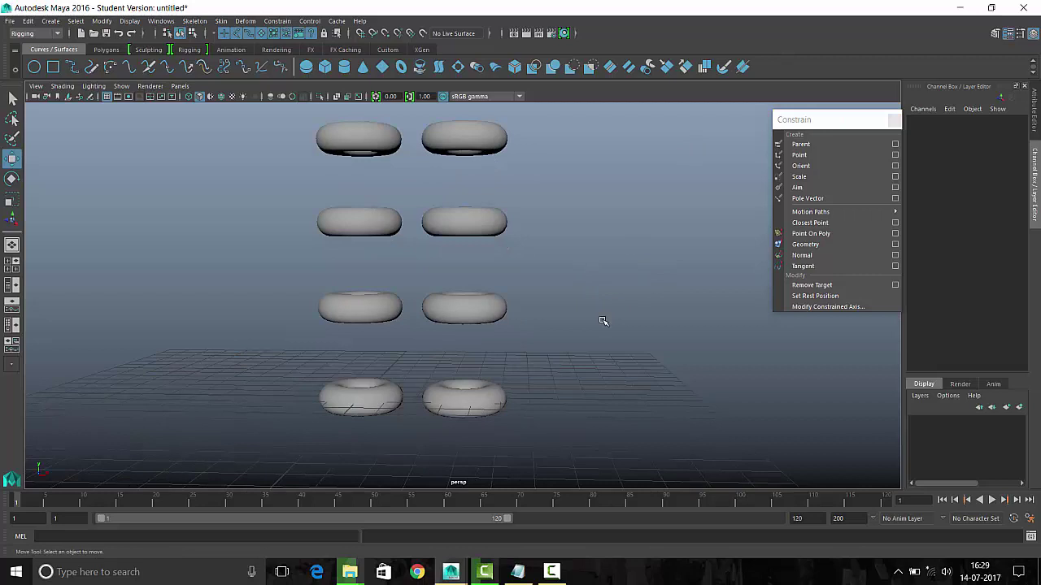
pyautogui.click(518, 572)
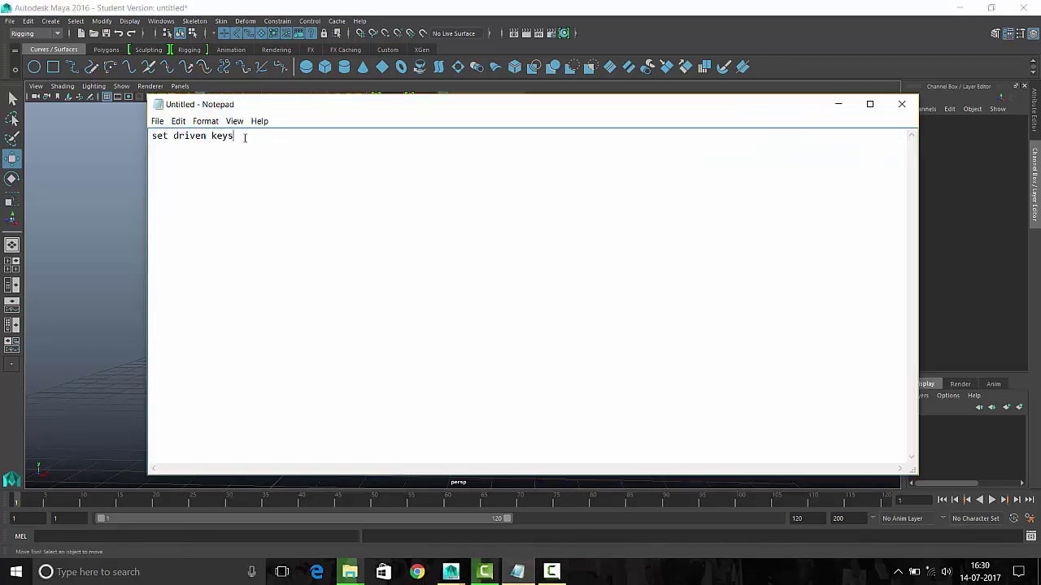
# Replace the note with 'constrain', 'white mesh --parent' and 'green mesh--child', then minimize Notepad
pyautogui.hotkey('ctrl', 'a')
pyautogui.write('constrai')
pyautogui.press('Return')
pyautogui.write('wh')
pyautogui.write('ite mesh ')
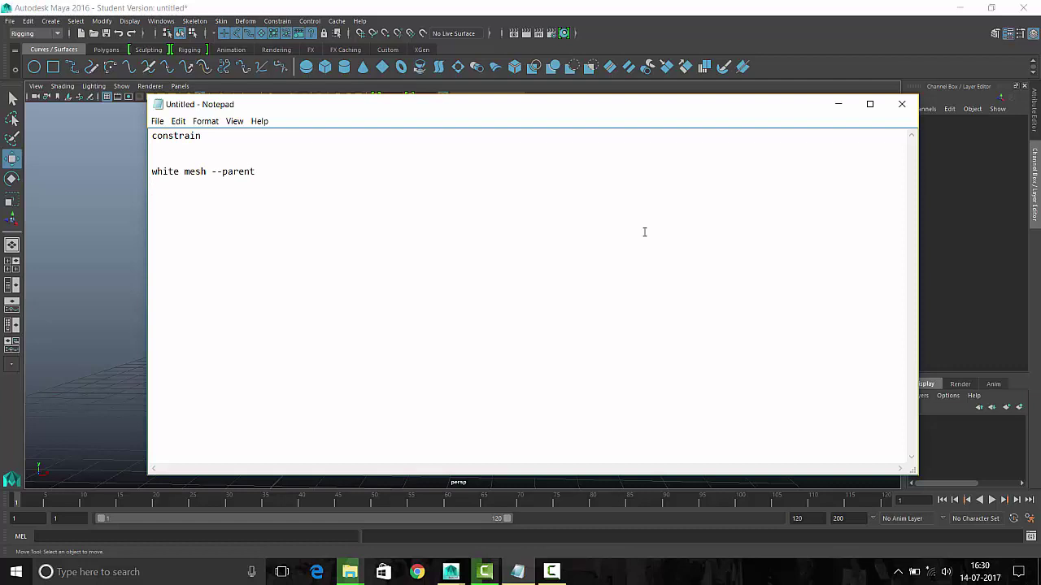
pyautogui.write('green mesh--chi')
pyautogui.write('ld')
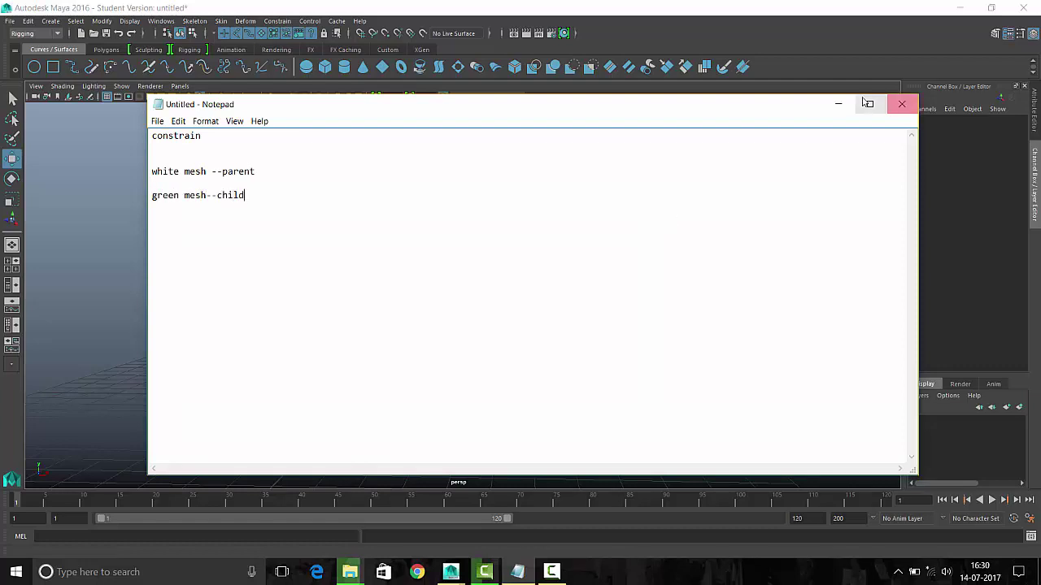
pyautogui.click(838, 104)
pyautogui.scroll(5, 492, 286)
# Parent-constrain the bottom-right torus to the bottom-left torus
pyautogui.click(244, 292)
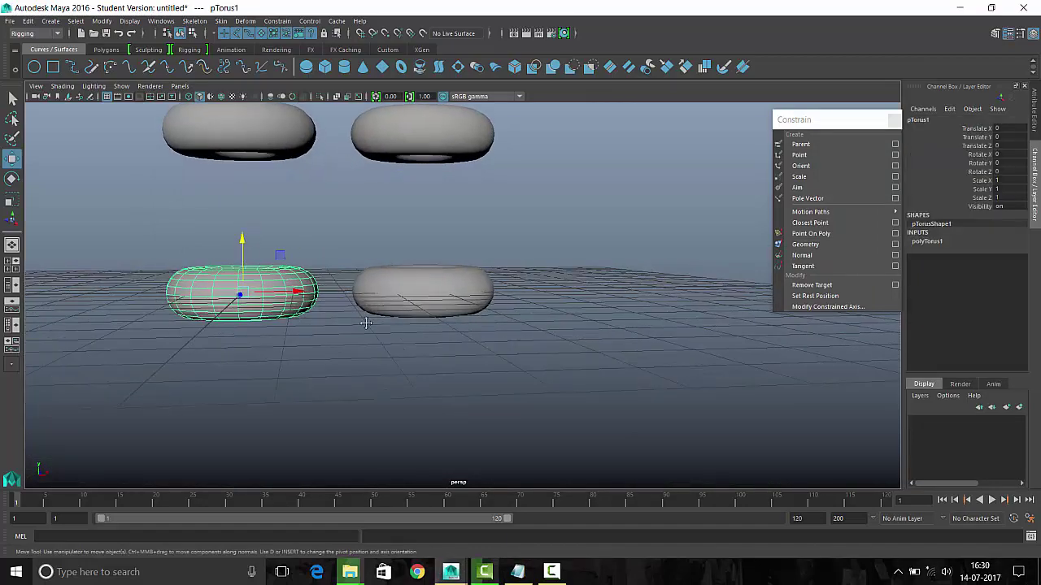
pyautogui.keyDown('alt'); pyautogui.moveTo(360, 320); pyautogui.dragTo(402, 371, button='middle'); pyautogui.keyUp('alt')
pyautogui.click(502, 284)
pyautogui.keyDown('alt'); pyautogui.moveTo(502, 285); pyautogui.dragTo(360, 363); pyautogui.keyUp('alt')
pyautogui.keyDown('alt'); pyautogui.moveTo(360, 363); pyautogui.dragTo(486, 363, button='right'); pyautogui.keyUp('alt')
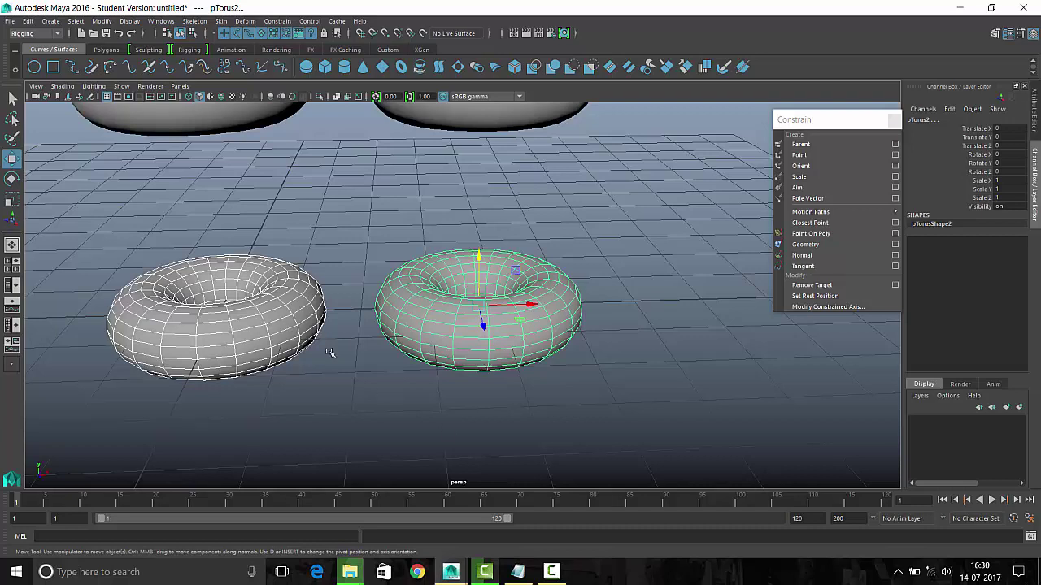
pyautogui.moveTo(848, 120); pyautogui.dragTo(791, 118)
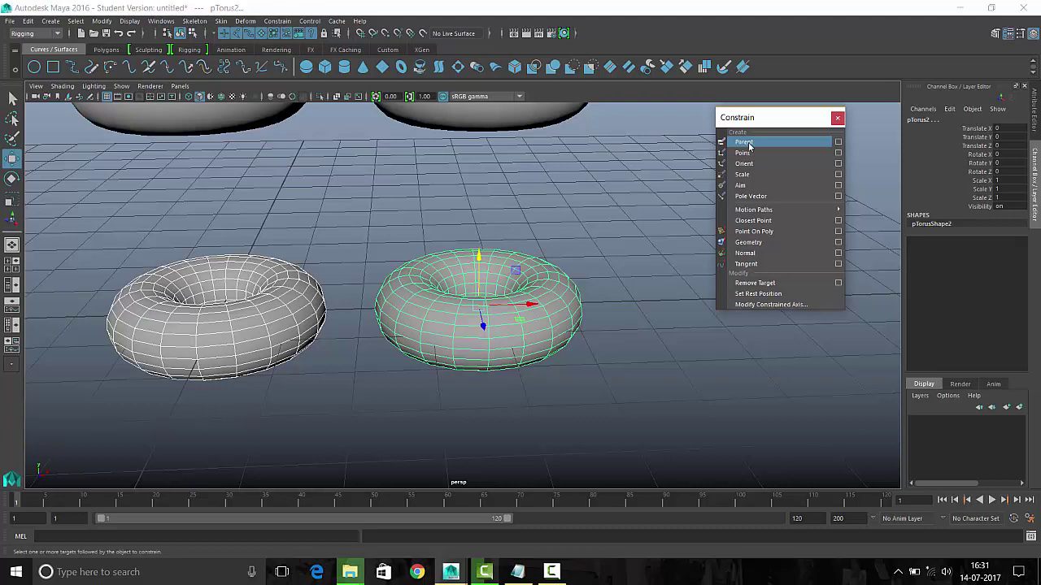
pyautogui.click(746, 147)
# Reselect the constrained tori to check the link, then bring the Notepad notes back up
pyautogui.click(274, 338)
pyautogui.click(562, 334)
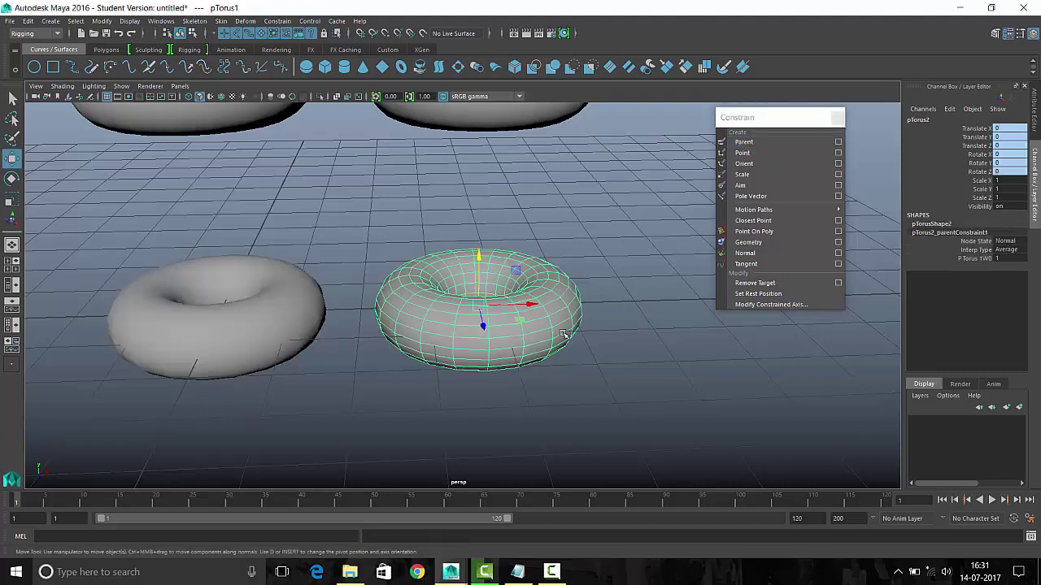
pyautogui.moveTo(997, 129); pyautogui.dragTo(1002, 172)
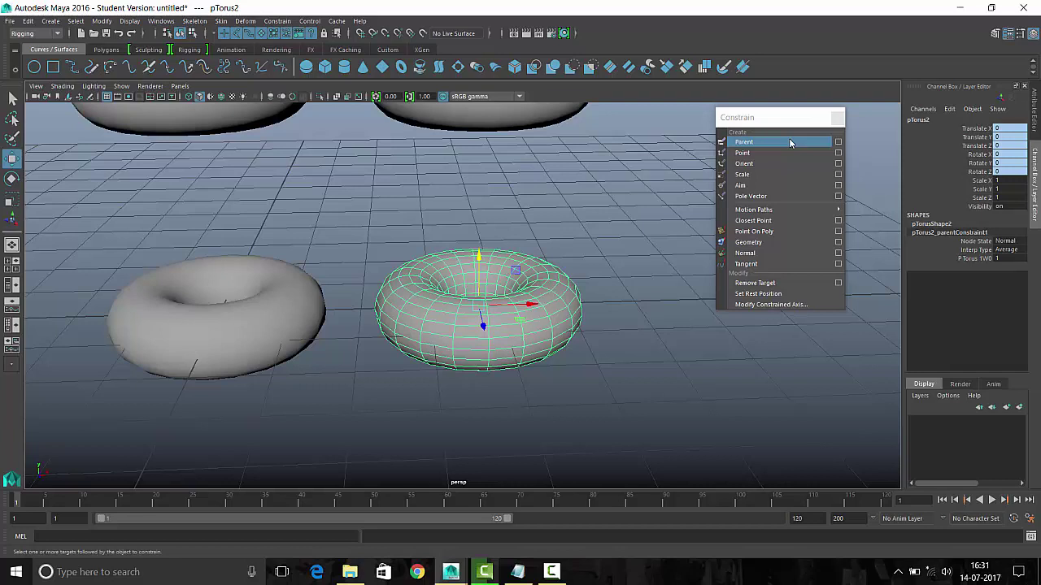
pyautogui.click(517, 572)
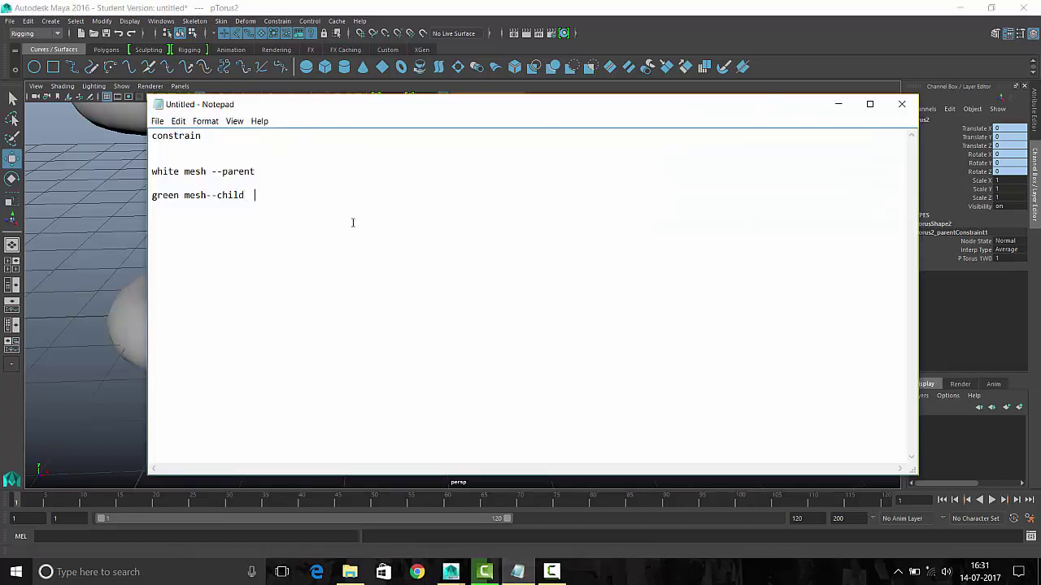
# Append '(color code sky blue)' after green mesh--child and minimize Notepad
pyautogui.write('()')
pyautogui.press('Left')
pyautogui.write('color code sk')
pyautogui.write('y blue')
pyautogui.click(838, 104)
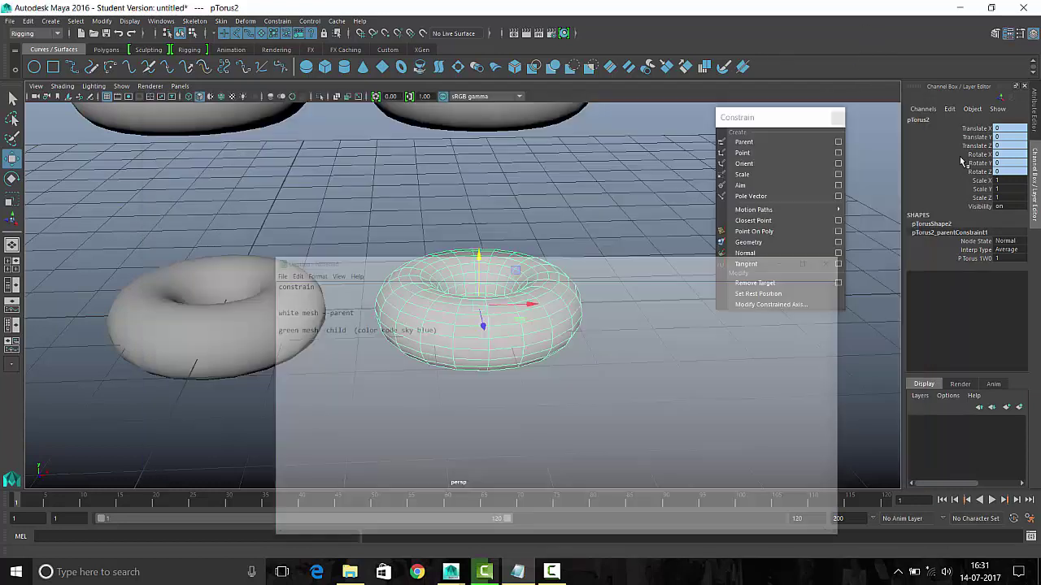
pyautogui.scroll(-3, 524, 403)
# Move, rotate and scale the bottom-left torus to test the parent constraint, undoing each change
pyautogui.keyDown('alt'); pyautogui.moveTo(534, 412); pyautogui.dragTo(501, 415); pyautogui.keyUp('alt')
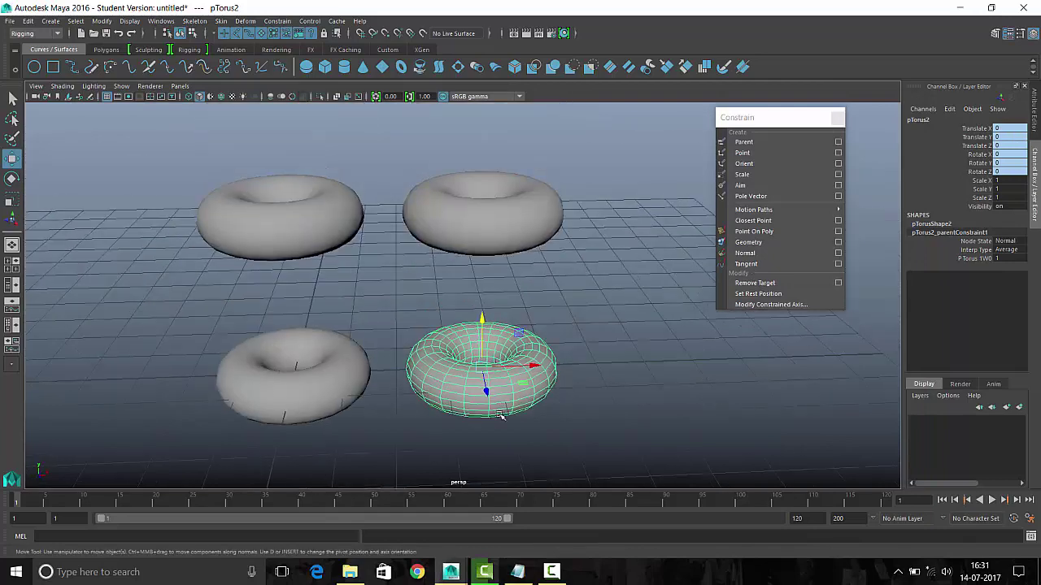
pyautogui.click(293, 382)
pyautogui.moveTo(460, 387)
pyautogui.keyDown('alt'); pyautogui.mouseDown()
pyautogui.moveTo(393, 352)
pyautogui.moveTo(399, 367)
pyautogui.moveTo(347, 392)
pyautogui.mouseUp(); pyautogui.keyUp('alt')
pyautogui.hotkey('ctrl', 'z')
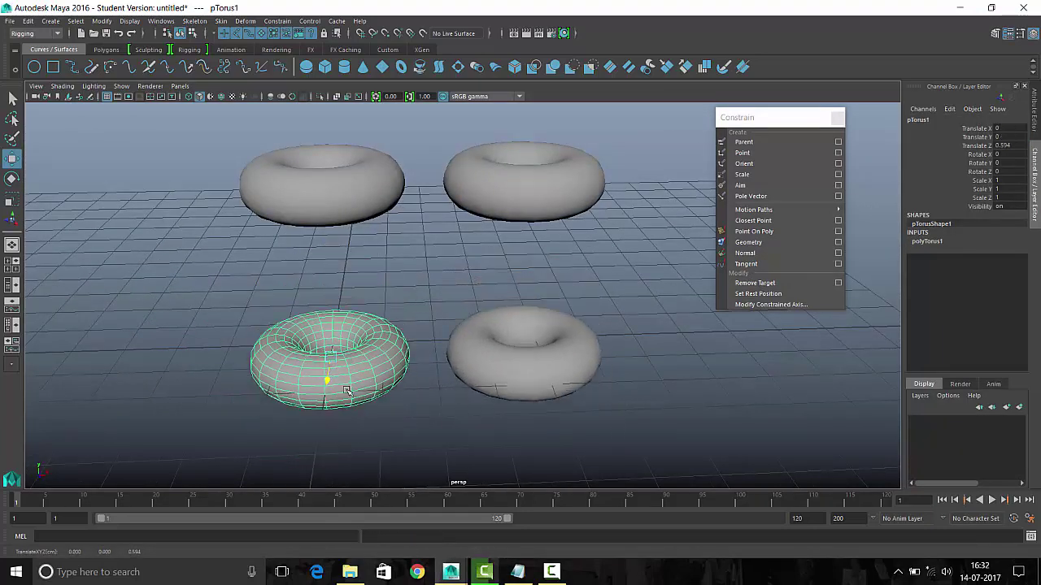
pyautogui.hotkey('ctrl', 'z')
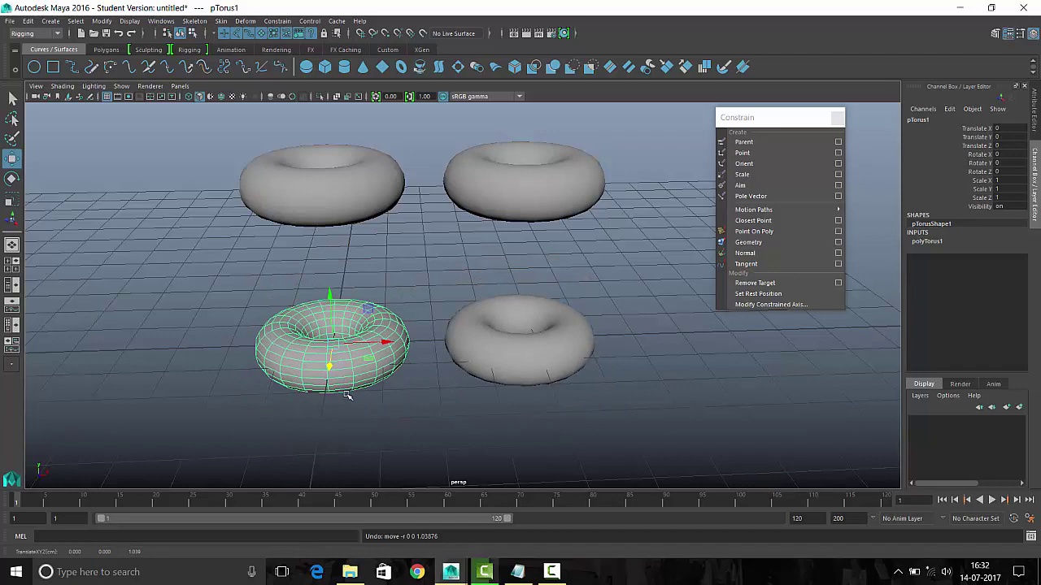
pyautogui.press('e')
pyautogui.moveTo(374, 318)
pyautogui.mouseDown()
pyautogui.moveTo(315, 292)
pyautogui.moveTo(377, 367)
pyautogui.mouseUp()
pyautogui.hotkey('ctrl', 'z')
pyautogui.hotkey('ctrl', 'z')
pyautogui.press('r')
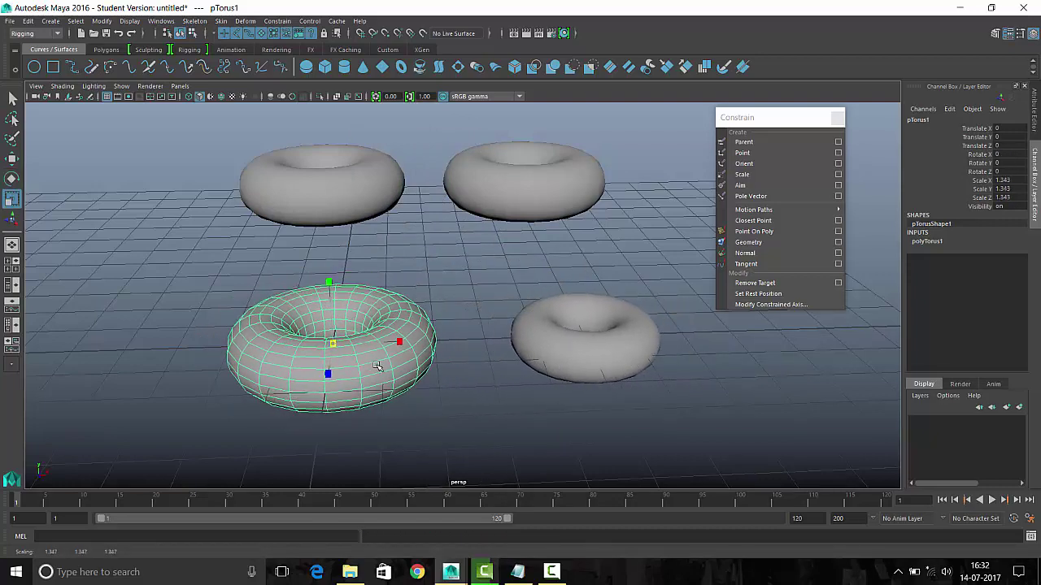
pyautogui.hotkey('ctrl', 'z')
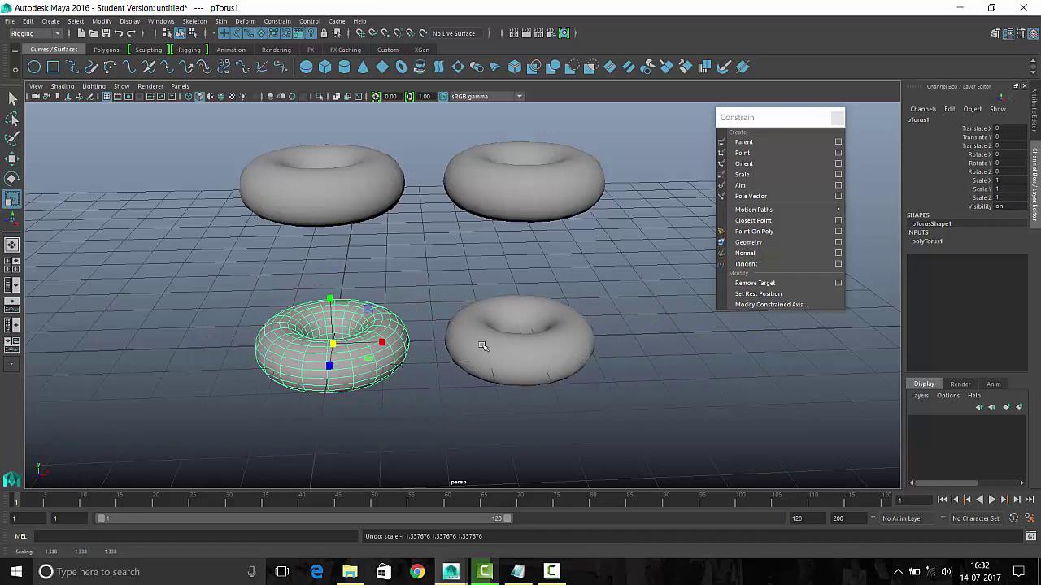
pyautogui.click(483, 276)
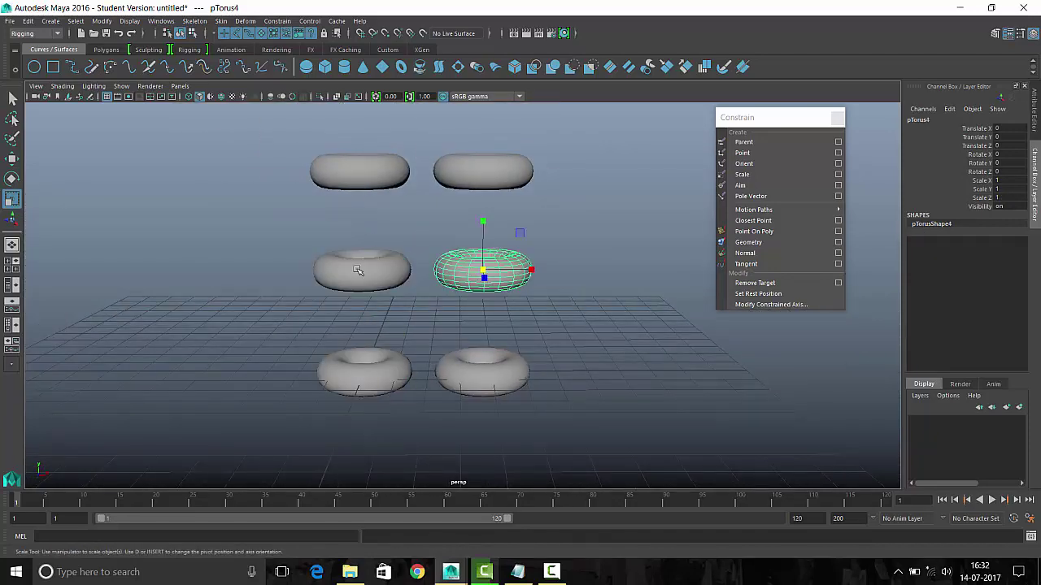
pyautogui.click(362, 269)
pyautogui.keyDown('shift'); pyautogui.click(484, 277); pyautogui.keyUp('shift')
pyautogui.click(743, 153)
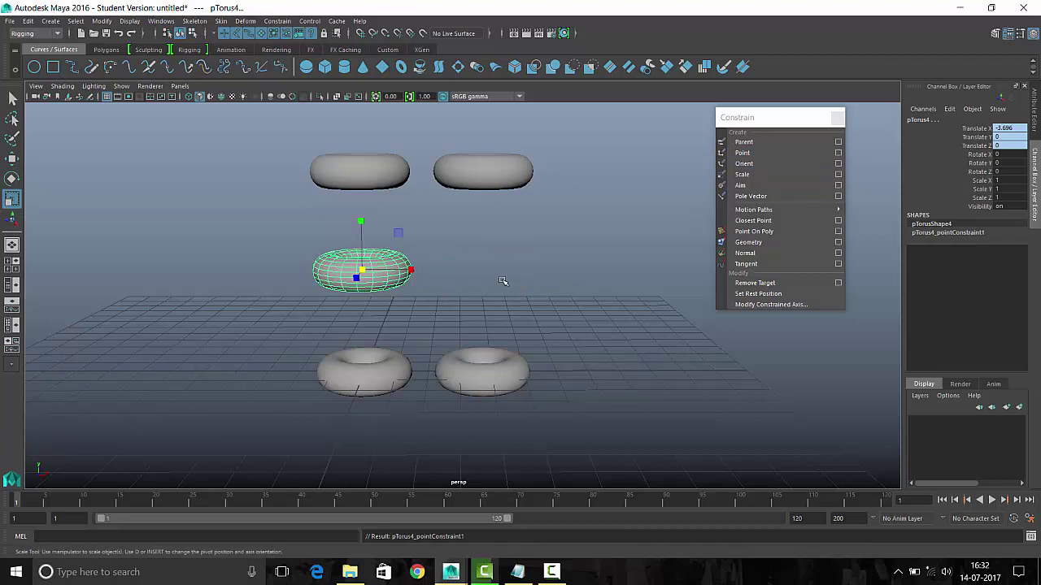
pyautogui.hotkey('ctrl', 'z')
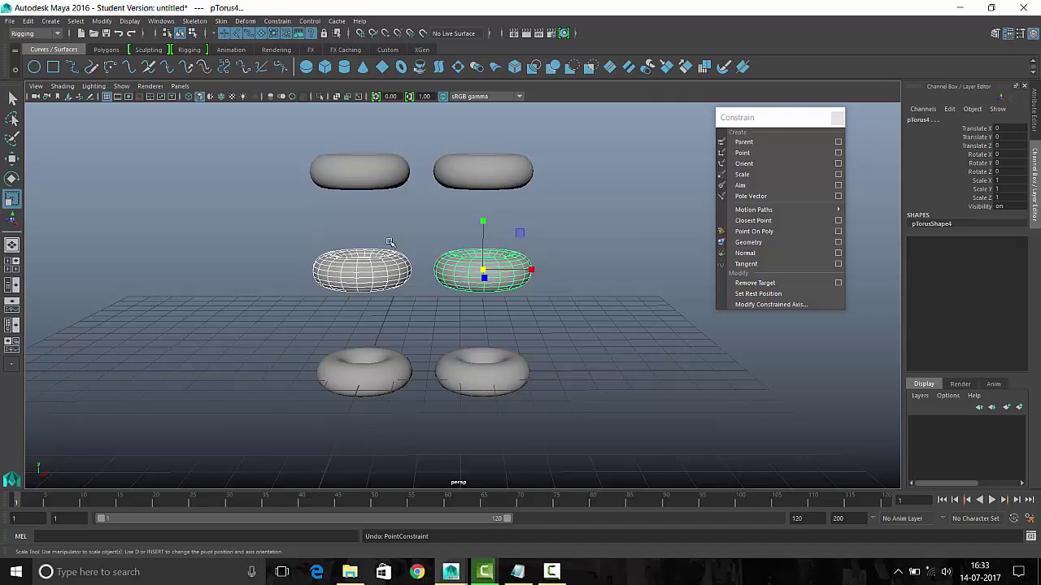
pyautogui.keyDown('alt'); pyautogui.moveTo(552, 274); pyautogui.dragTo(609, 278, button='middle'); pyautogui.keyUp('alt')
pyautogui.click(608, 278)
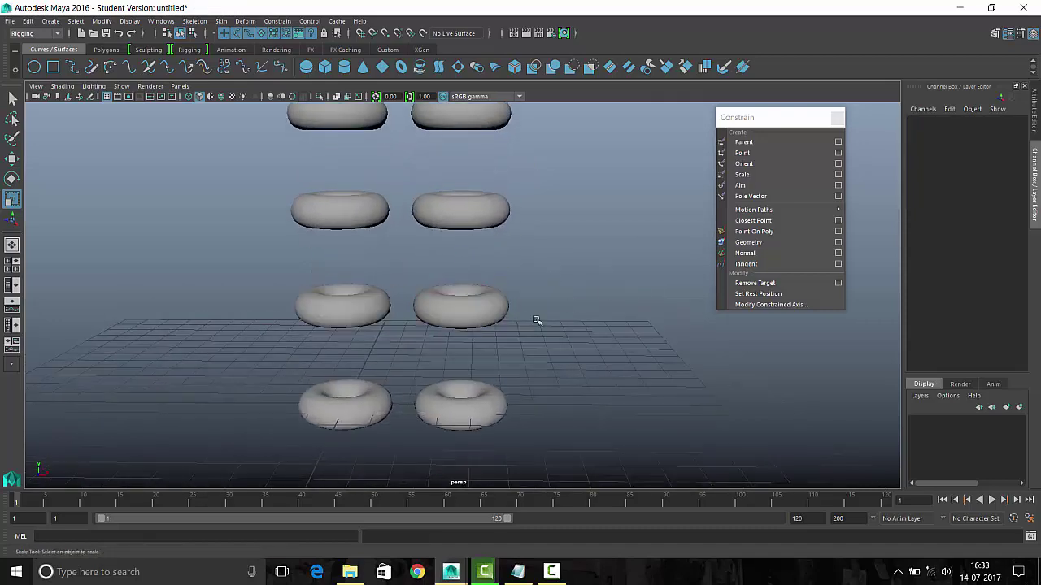
pyautogui.click(485, 305)
pyautogui.click(461, 404)
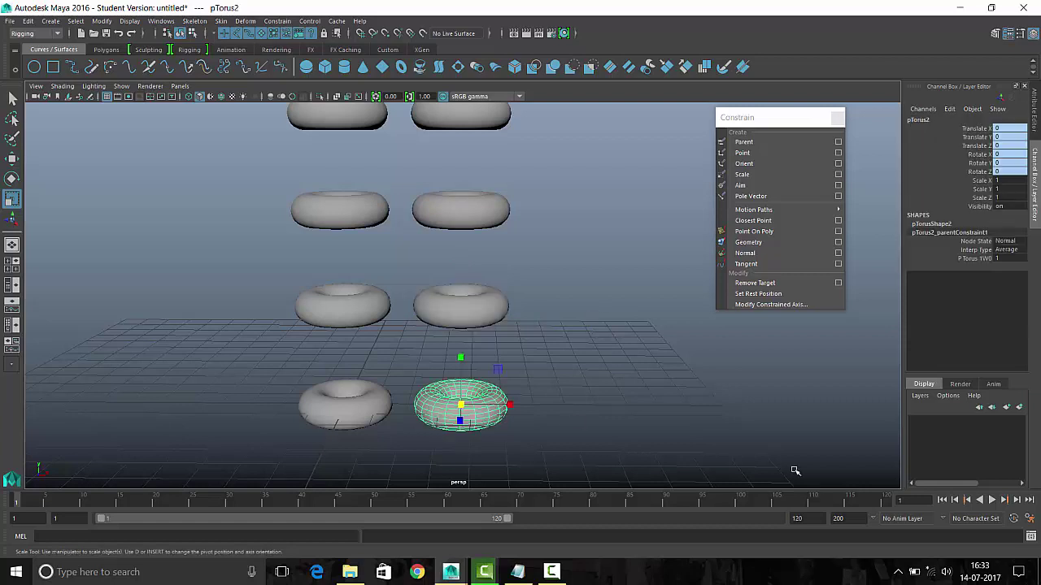
pyautogui.doubleClick(1008, 260)
pyautogui.click(318, 451)
pyautogui.click(345, 415)
pyautogui.press('w')
pyautogui.moveTo(343, 444); pyautogui.dragTo(215, 358, button='middle')
pyautogui.hotkey('ctrl', 'z')
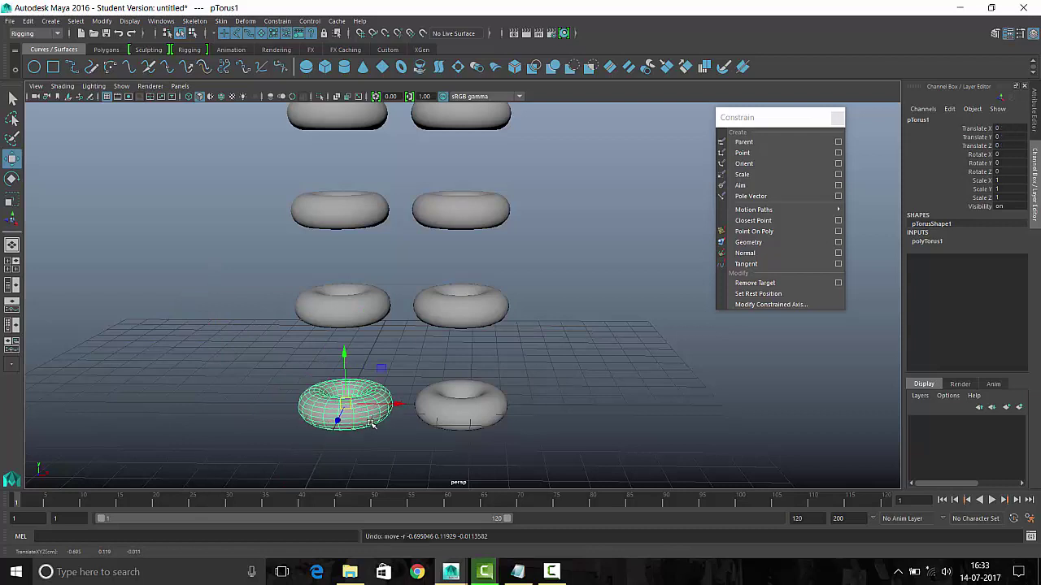
pyautogui.click(512, 418)
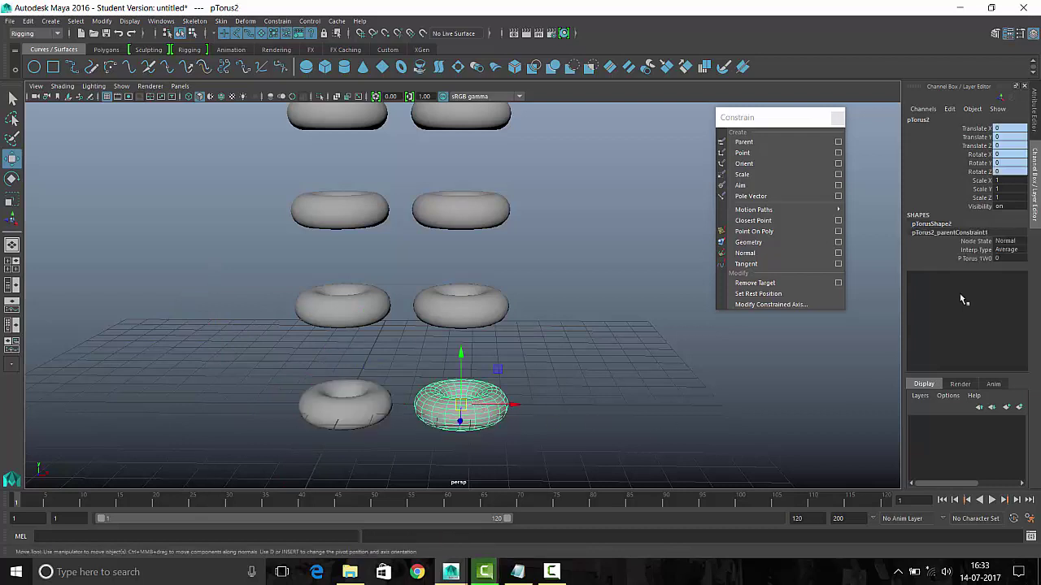
pyautogui.doubleClick(1015, 259)
pyautogui.press('Return')
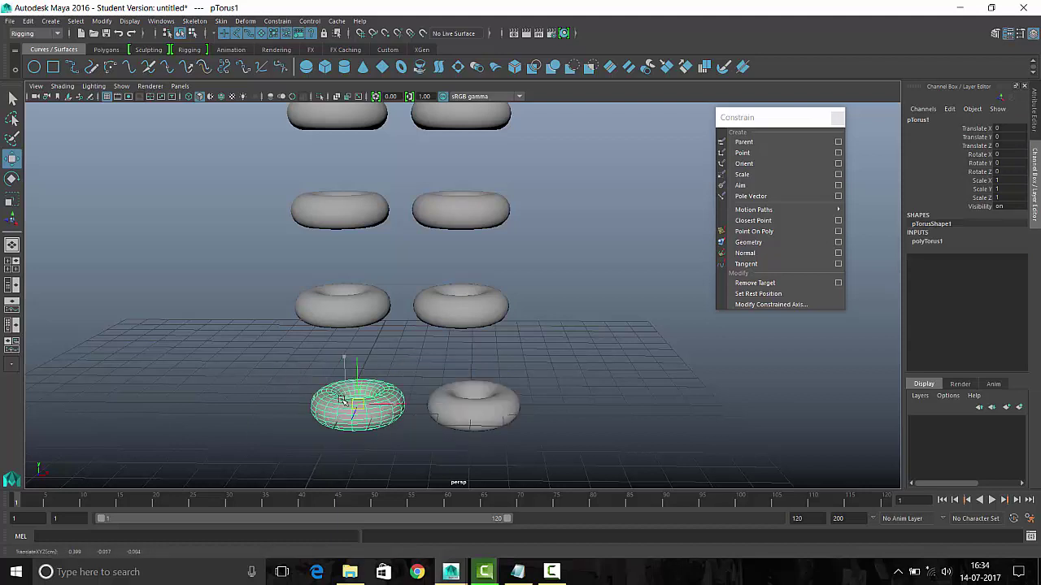
pyautogui.hotkey('ctrl', 'z')
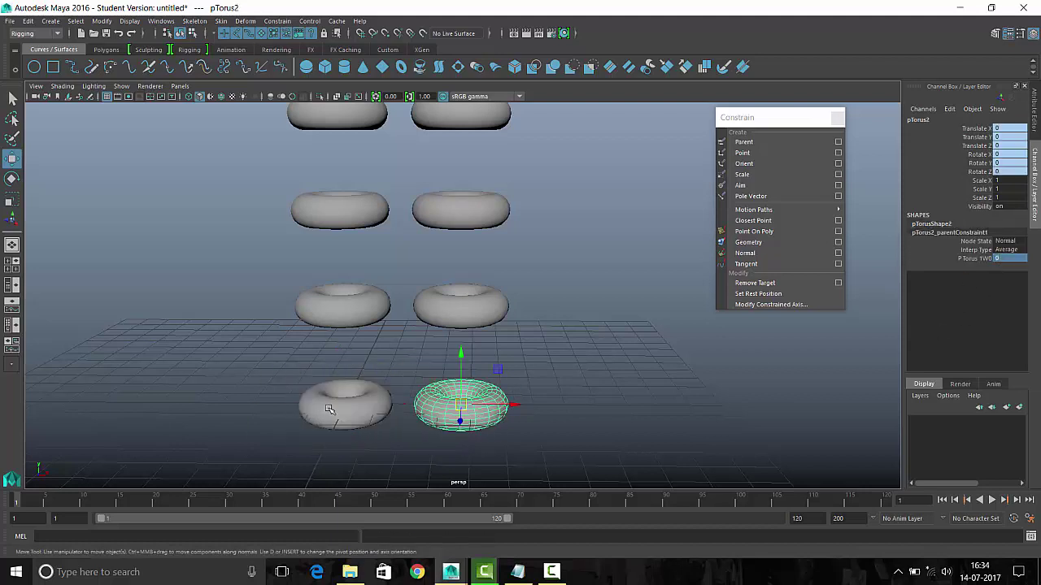
pyautogui.hotkey('ctrl', 'z')
pyautogui.hotkey('ctrl', 'z')
pyautogui.hotkey('ctrl', 'z')
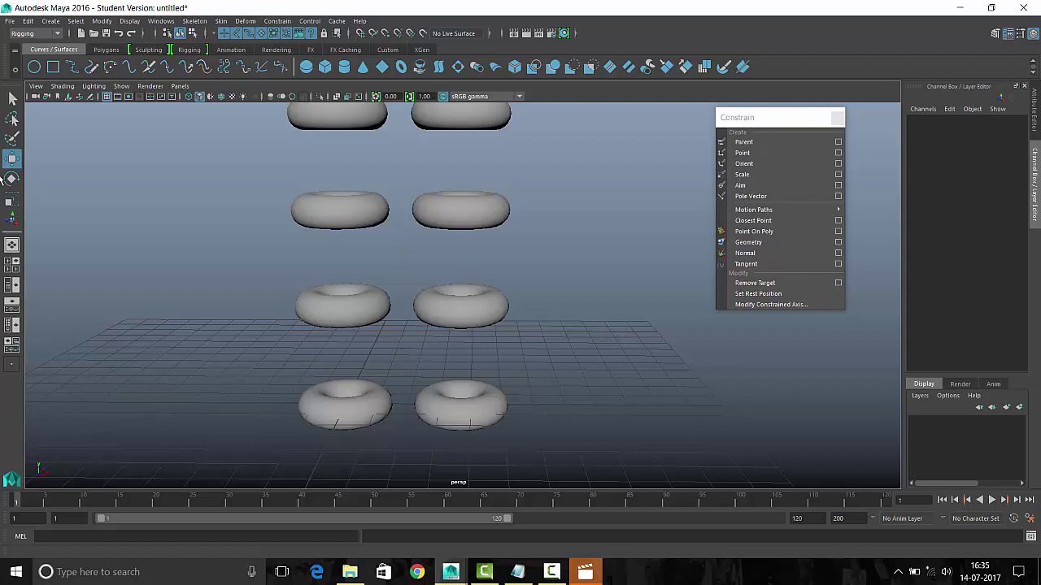
# Set the bottom-right torus's P Torus 1W0 parent constraint weight to 0.5
pyautogui.keyDown('alt'); pyautogui.moveTo(592, 276); pyautogui.dragTo(575, 313, button='middle'); pyautogui.keyUp('alt')
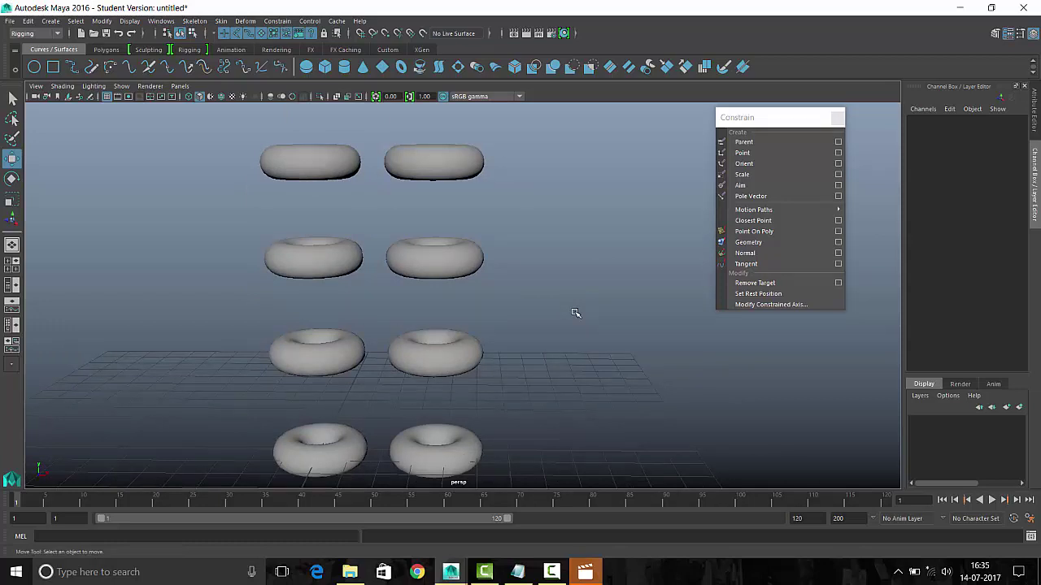
pyautogui.click(453, 452)
pyautogui.press('f')
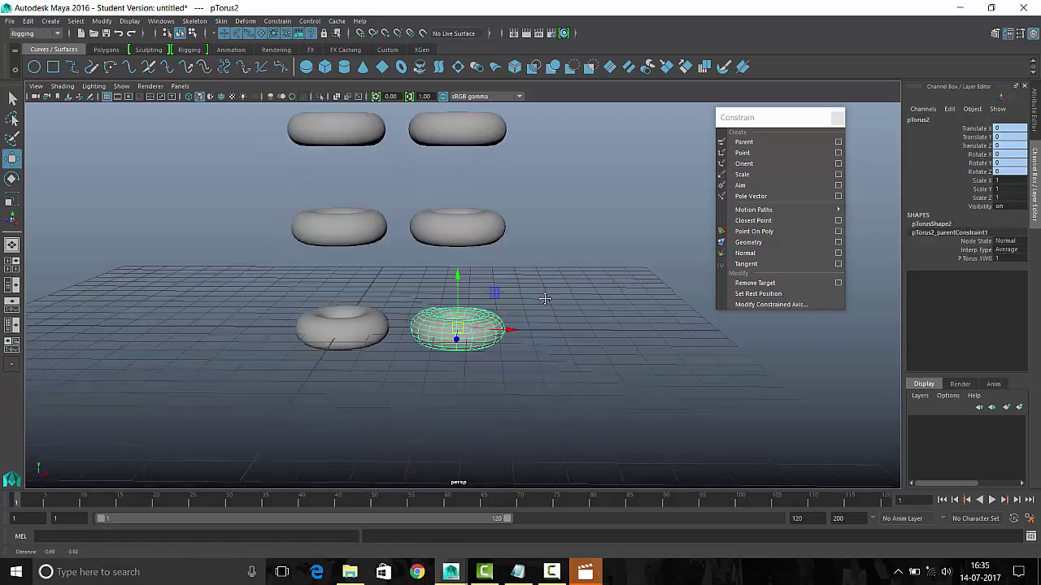
pyautogui.click(1007, 259)
pyautogui.write('0.5')
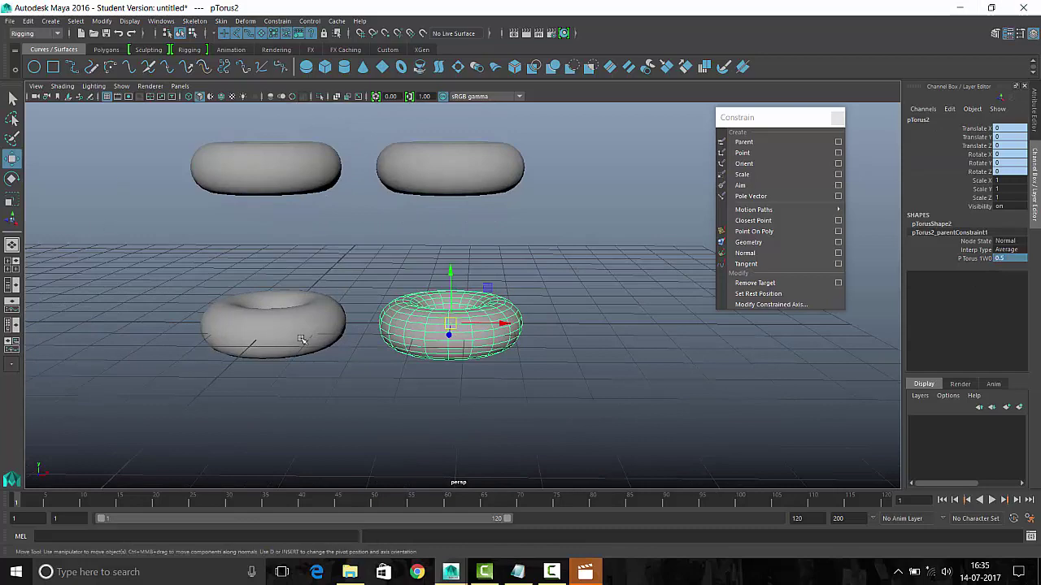
# Rotate the bottom-left torus to test the half-weighted constraint, then undo back to the original layout
pyautogui.click(321, 356)
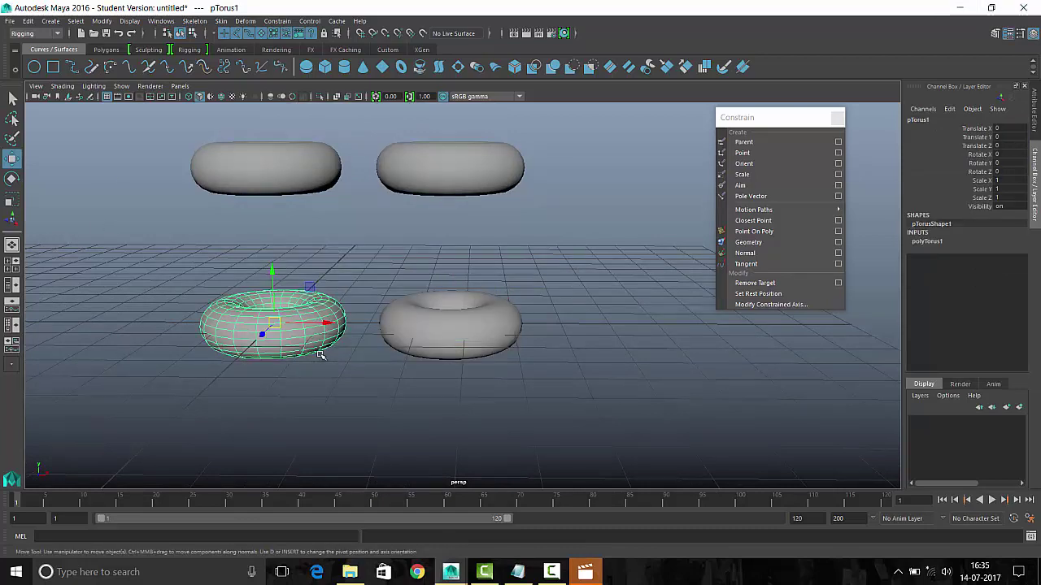
pyautogui.moveTo(272, 274)
pyautogui.mouseDown()
pyautogui.moveTo(280, 320)
pyautogui.moveTo(257, 321)
pyautogui.mouseUp()
pyautogui.press('e')
pyautogui.hotkey('ctrl', 'z')
pyautogui.hotkey('ctrl', 'z')
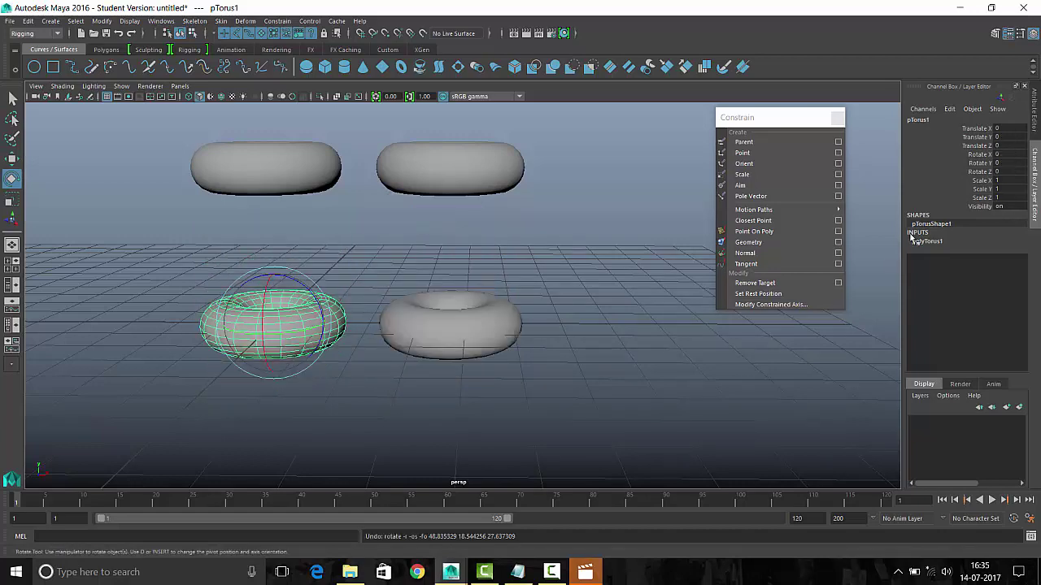
pyautogui.hotkey('ctrl', 'z')
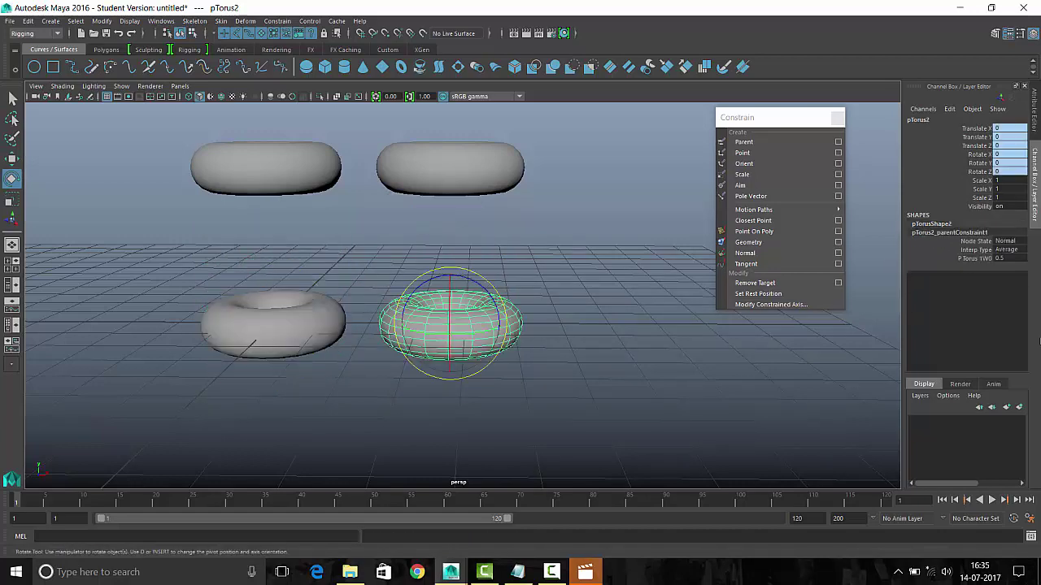
pyautogui.hotkey('ctrl', 'z')
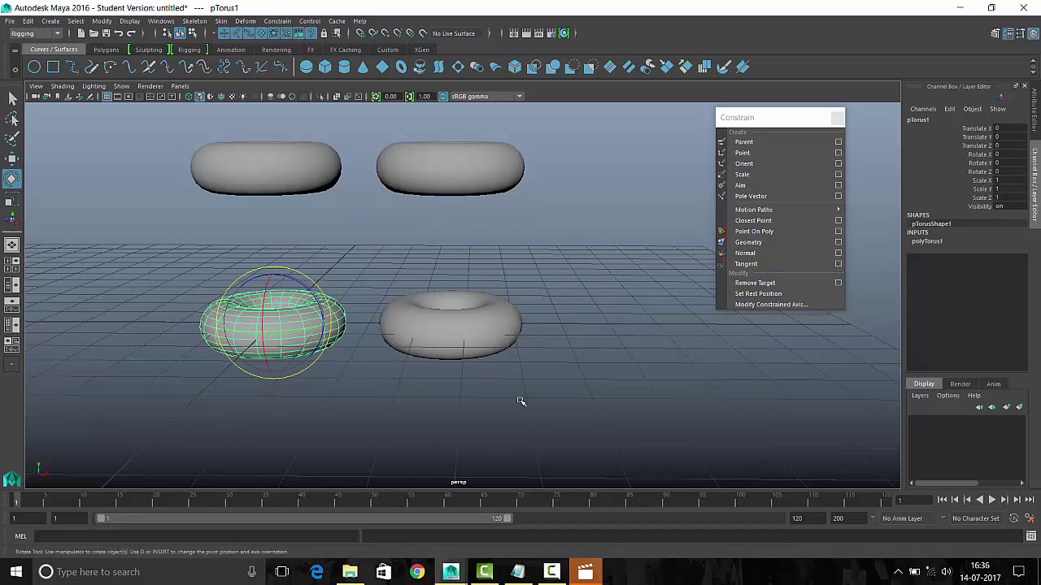
pyautogui.hotkey('ctrl', 'z')
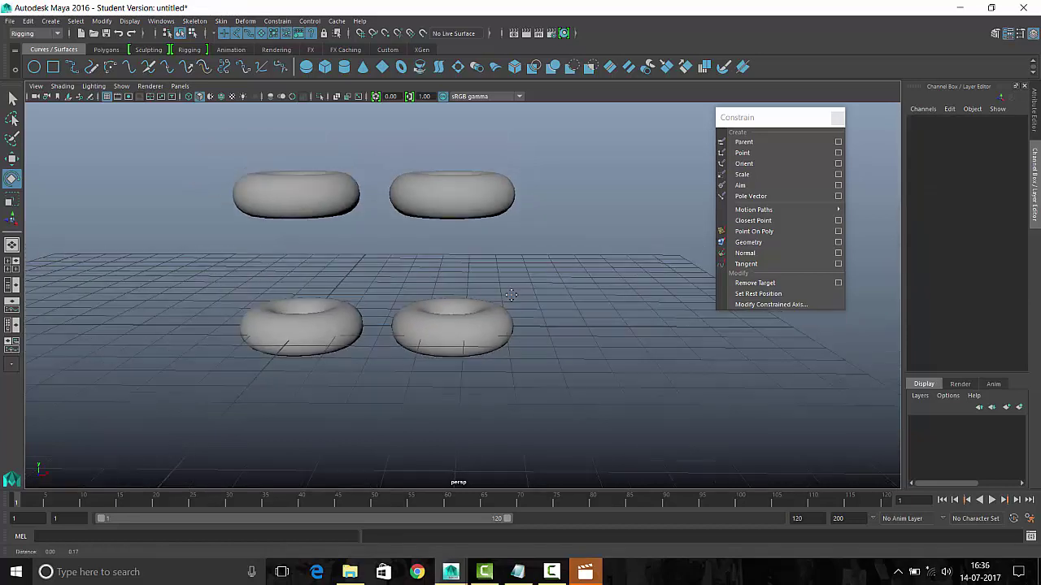
pyautogui.hotkey('ctrl', 'z')
pyautogui.hotkey('ctrl', 'z')
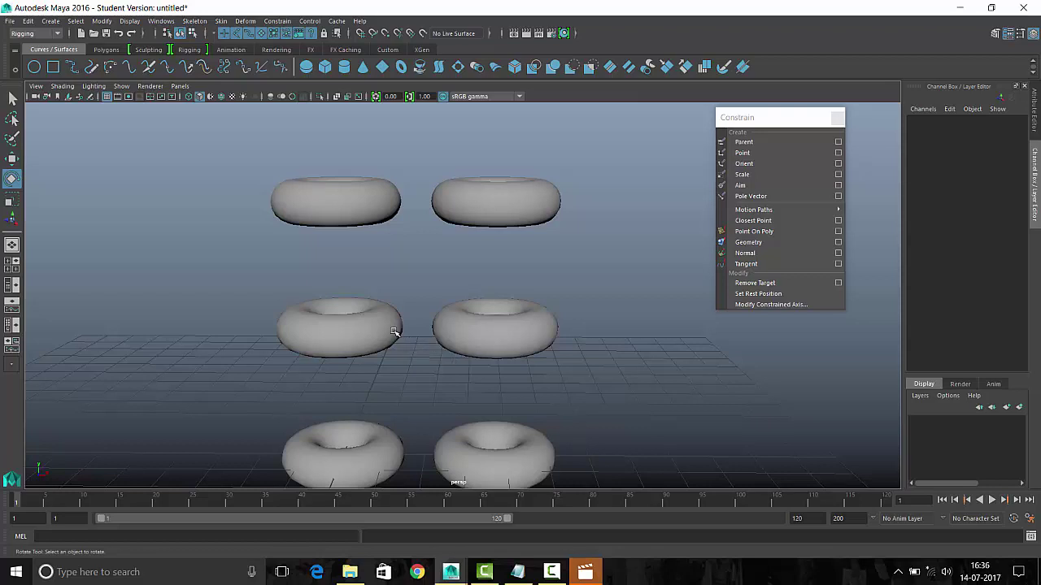
# Point-constrain the middle-right torus to the middle-left torus with Maintain Offset on
pyautogui.click(504, 332)
pyautogui.click(396, 335)
pyautogui.keyDown('shift'); pyautogui.click(496, 332); pyautogui.keyUp('shift')
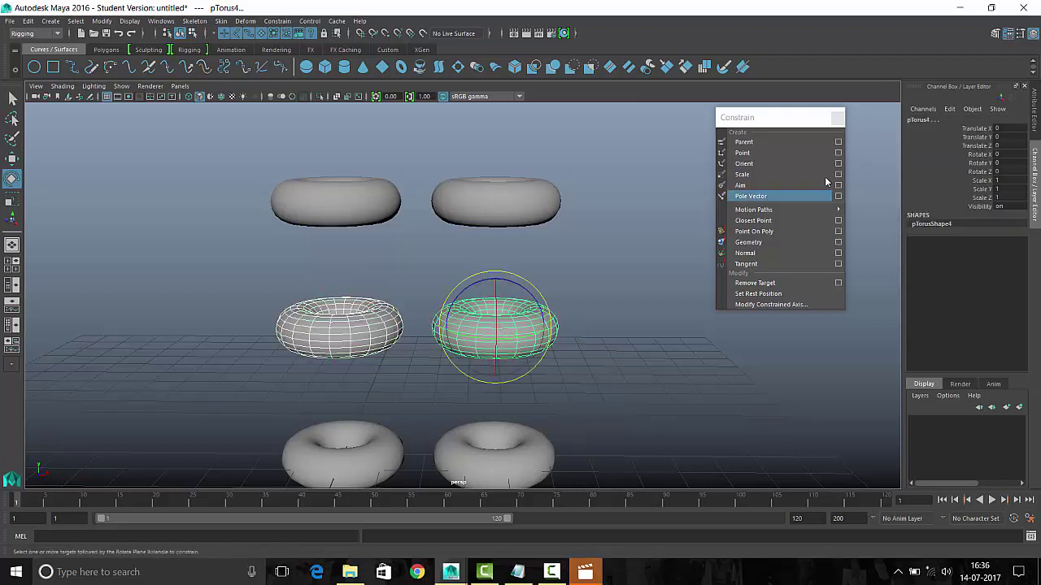
pyautogui.click(742, 153)
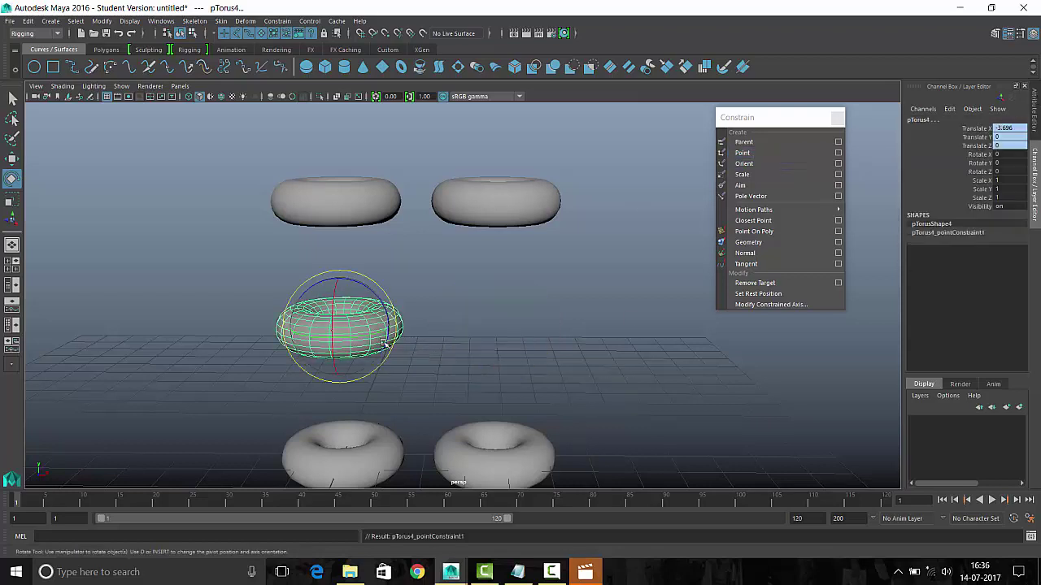
pyautogui.hotkey('ctrl', 'z')
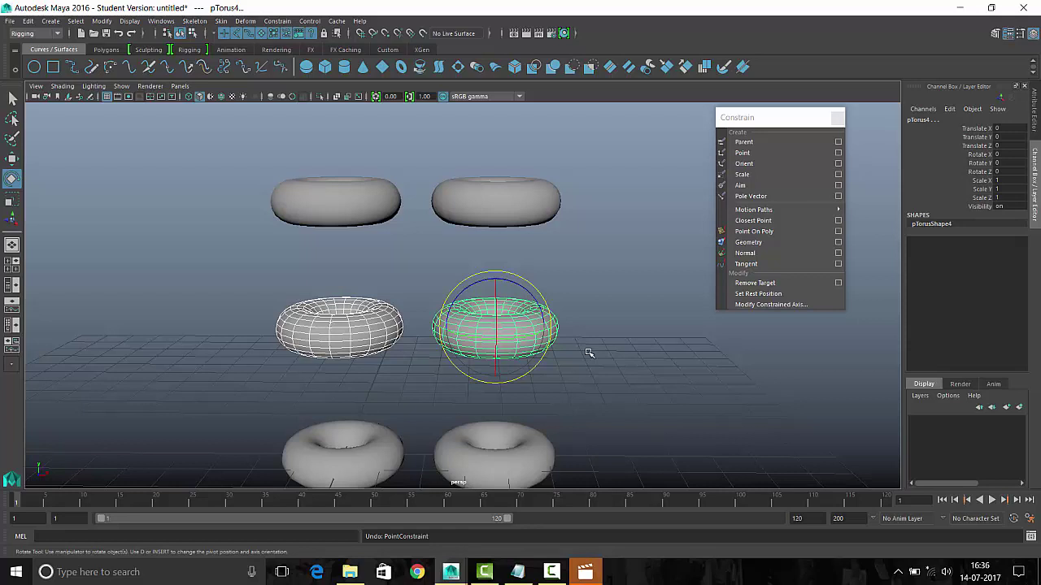
pyautogui.click(838, 153)
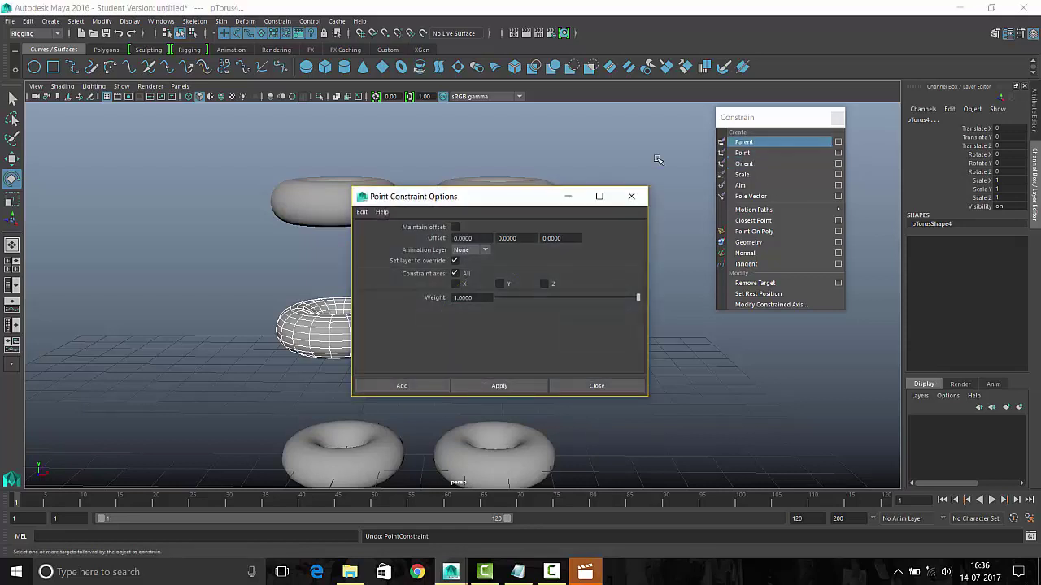
pyautogui.click(455, 227)
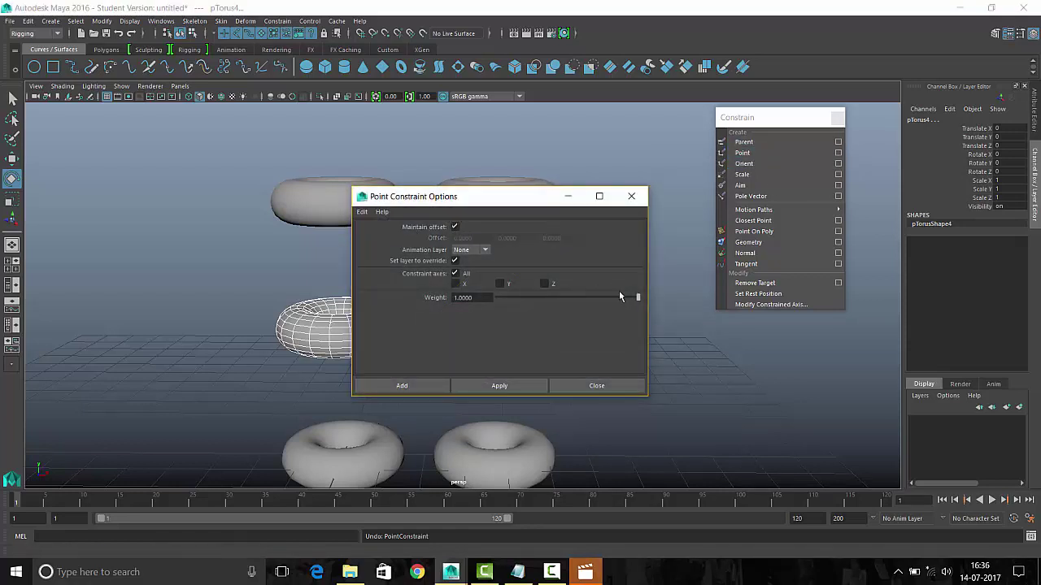
pyautogui.click(499, 385)
pyautogui.click(631, 196)
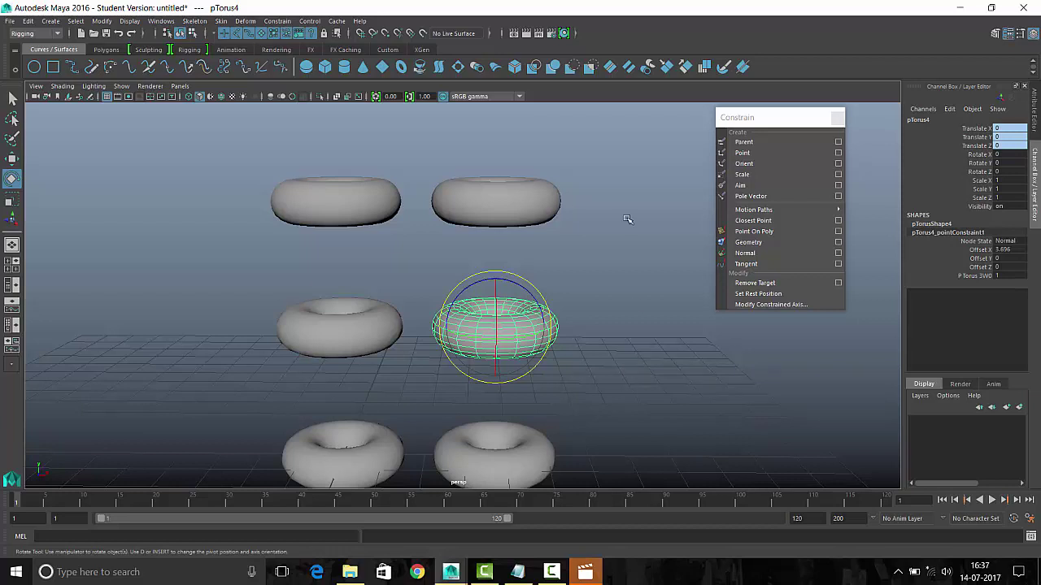
# Rotate, scale and move the middle-left torus to test the point constraint, undoing each change
pyautogui.click(488, 282)
pyautogui.click(383, 325)
pyautogui.moveTo(341, 323)
pyautogui.mouseDown()
pyautogui.moveTo(366, 350)
pyautogui.moveTo(279, 337)
pyautogui.mouseUp()
pyautogui.hotkey('ctrl', 'z')
pyautogui.press('r')
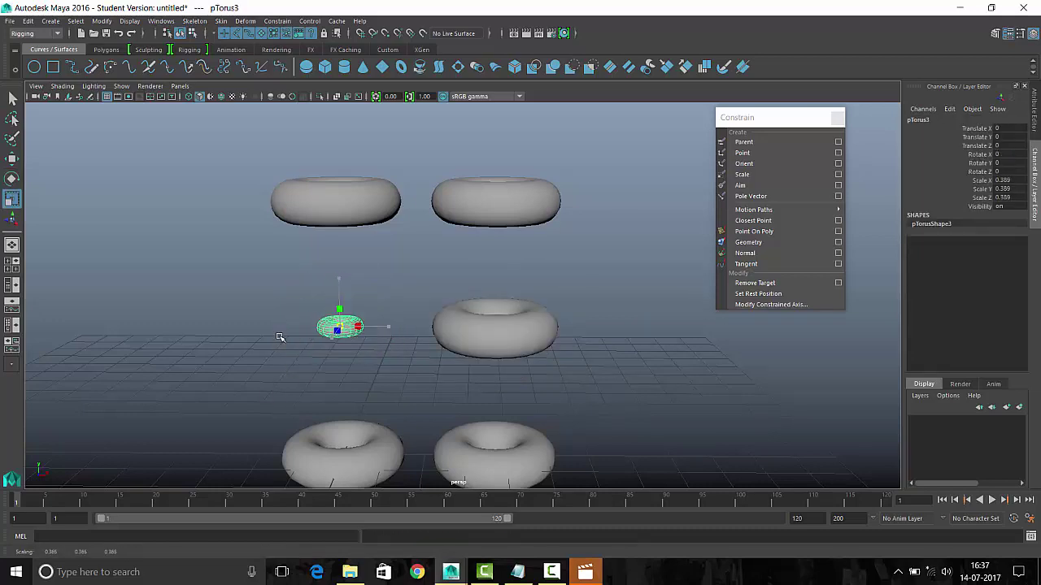
pyautogui.hotkey('ctrl', 'z')
pyautogui.press('w')
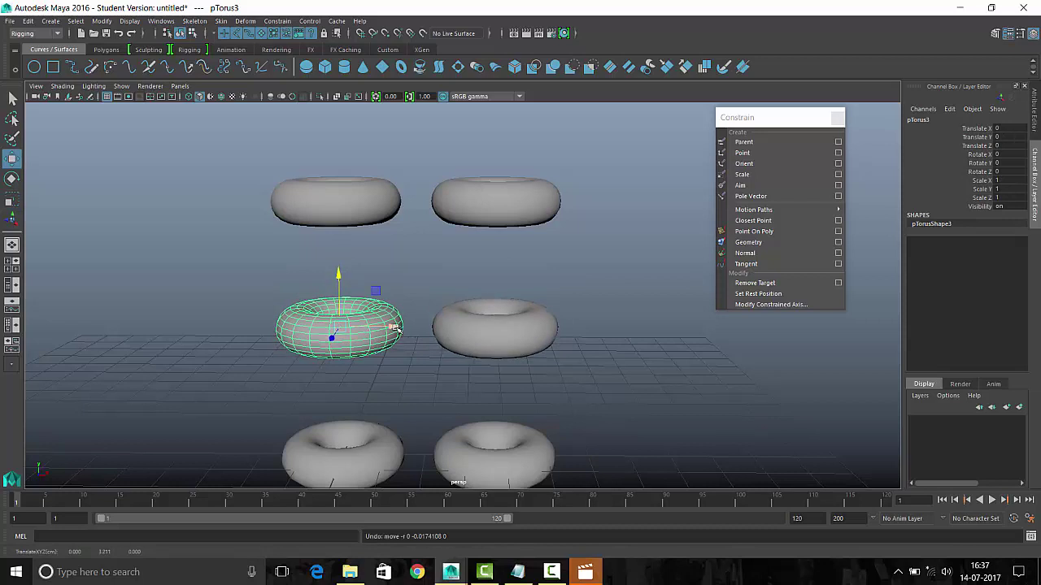
pyautogui.keyDown('alt'); pyautogui.moveTo(396, 328); pyautogui.dragTo(488, 357); pyautogui.keyUp('alt')
pyautogui.hotkey('ctrl', 'z')
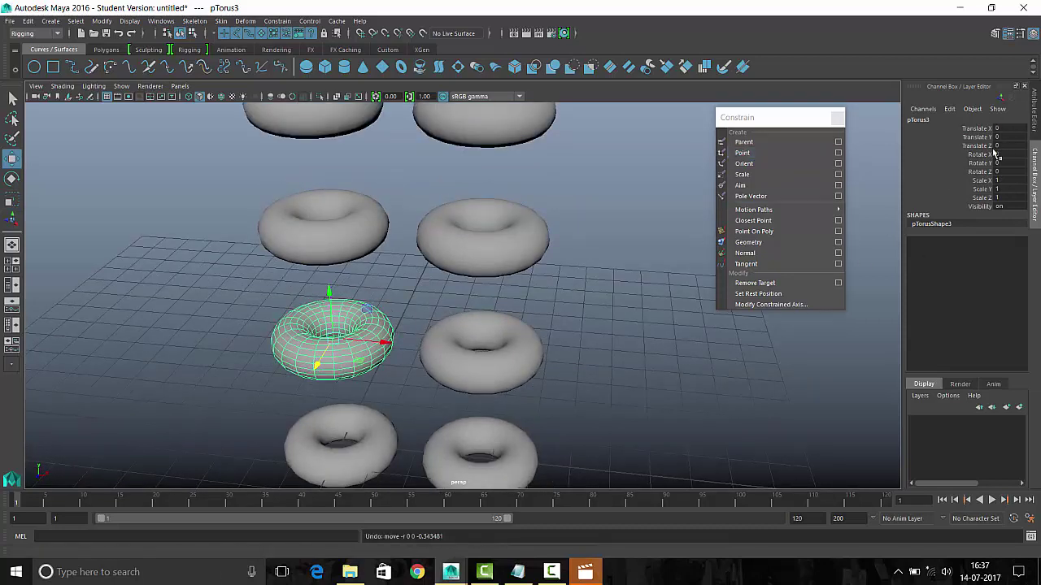
# Orient-constrain the right middle torus to the left middle torus
pyautogui.keyDown('alt'); pyautogui.moveTo(715, 274); pyautogui.dragTo(487, 342); pyautogui.keyUp('alt')
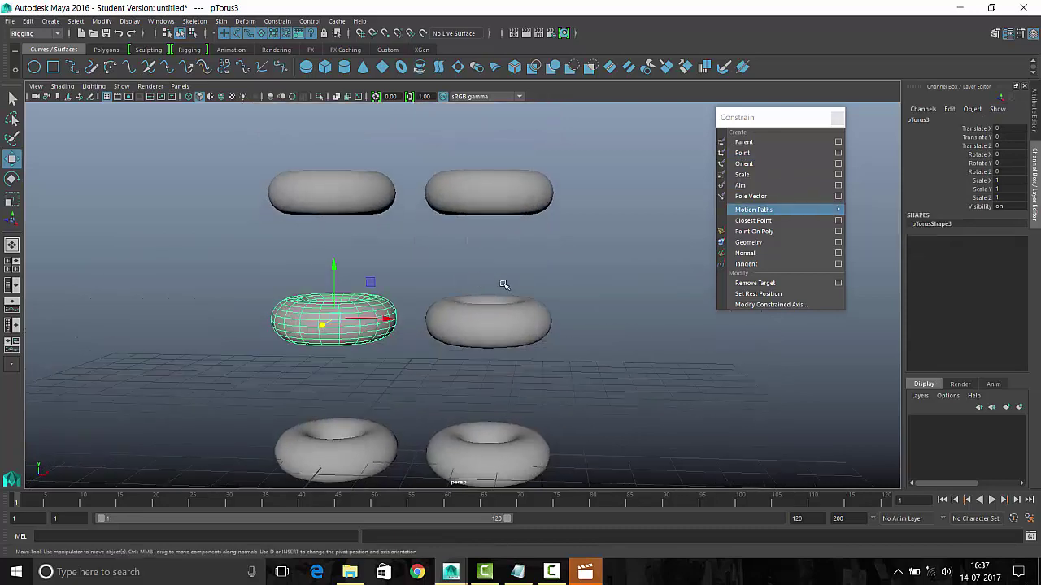
pyautogui.click(479, 277)
pyautogui.keyDown('alt'); pyautogui.moveTo(480, 276); pyautogui.dragTo(491, 301); pyautogui.keyUp('alt')
pyautogui.click(363, 272)
pyautogui.keyDown('shift'); pyautogui.click(488, 272); pyautogui.keyUp('shift')
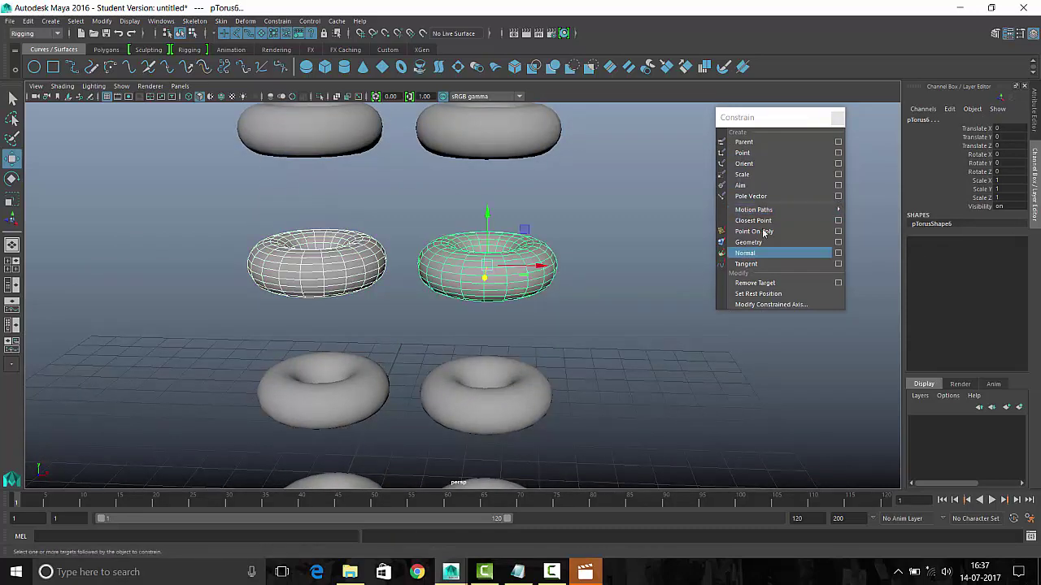
pyautogui.click(838, 165)
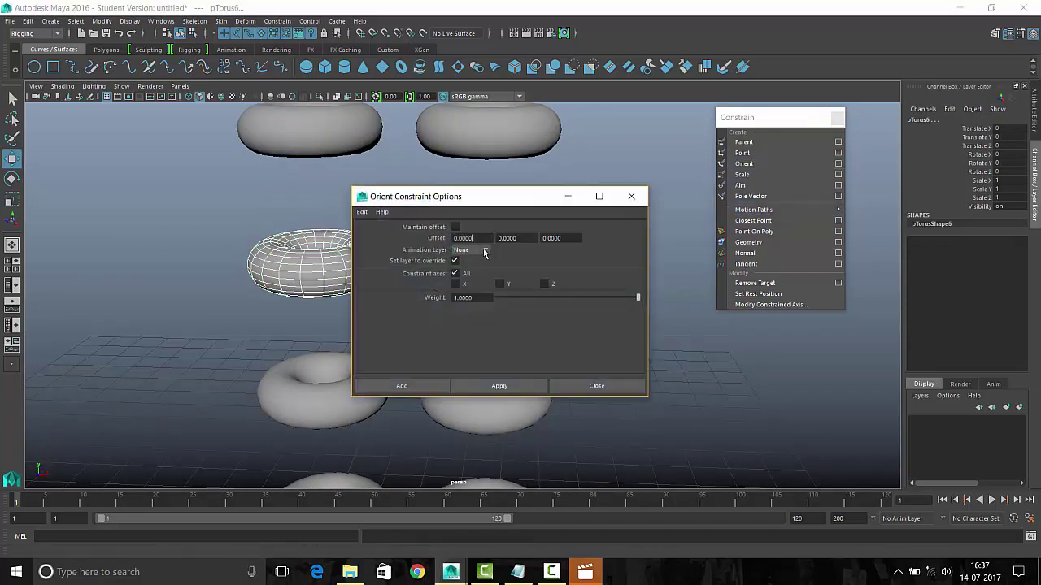
pyautogui.click(497, 385)
pyautogui.click(604, 198)
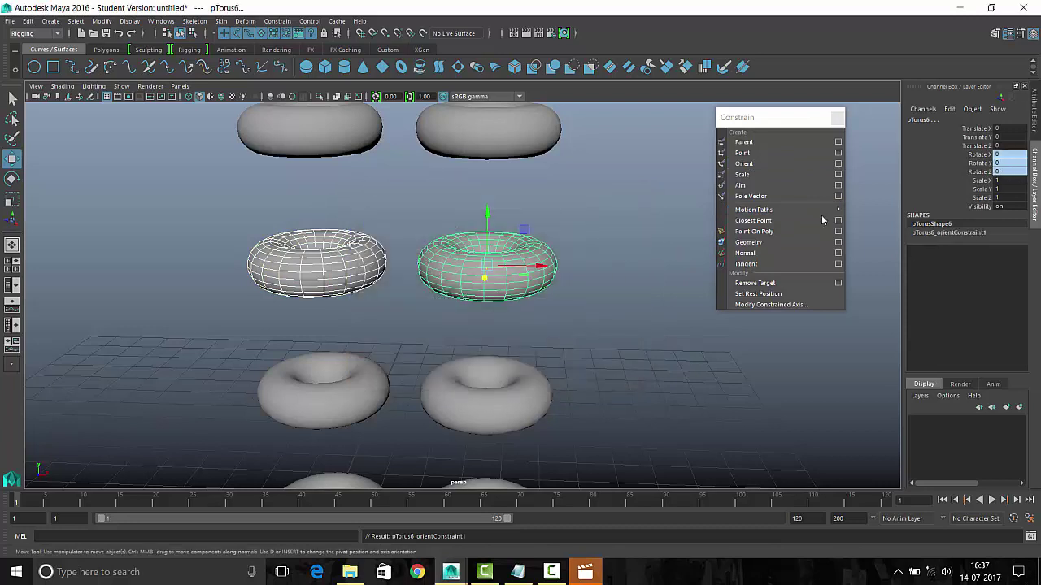
# Move and rotate the left middle torus to test the orient constraint
pyautogui.click(349, 269)
pyautogui.moveTo(319, 262)
pyautogui.mouseDown()
pyautogui.moveTo(303, 244)
pyautogui.moveTo(340, 219)
pyautogui.moveTo(340, 253)
pyautogui.moveTo(357, 284)
pyautogui.mouseUp()
pyautogui.hotkey('ctrl', 'z')
pyautogui.press('r')
pyautogui.press('e')
# Scale-constrain the upper-right torus to the upper-left torus
pyautogui.click(412, 295)
pyautogui.click(322, 285)
pyautogui.keyDown('shift'); pyautogui.click(500, 293); pyautogui.keyUp('shift')
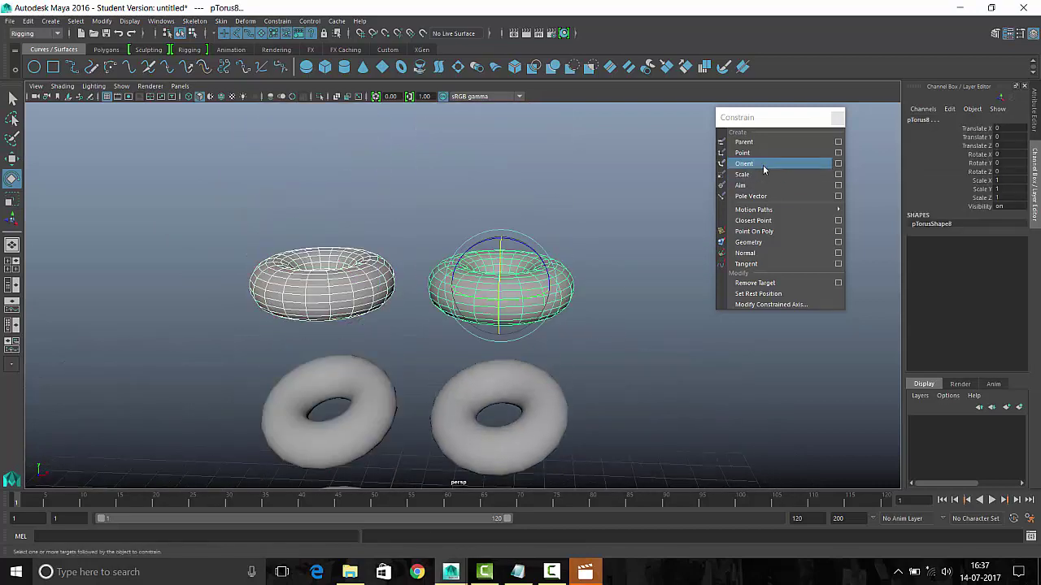
pyautogui.click(838, 174)
pyautogui.click(494, 391)
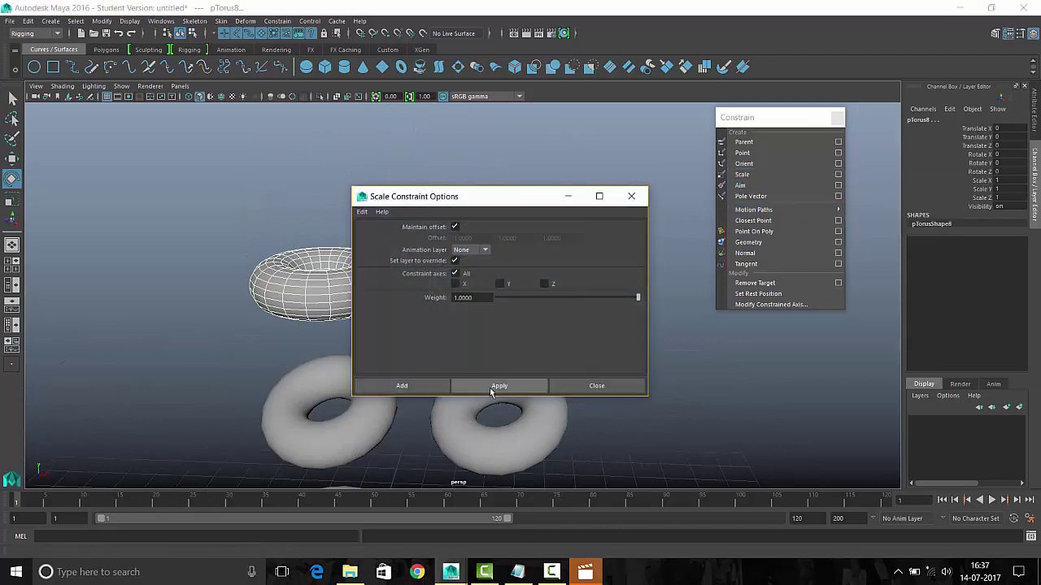
pyautogui.click(616, 380)
# Scale and rotate the upper-left torus to test the scale constraint, undoing each change
pyautogui.click(376, 287)
pyautogui.press('r')
pyautogui.moveTo(323, 282); pyautogui.dragTo(283, 317)
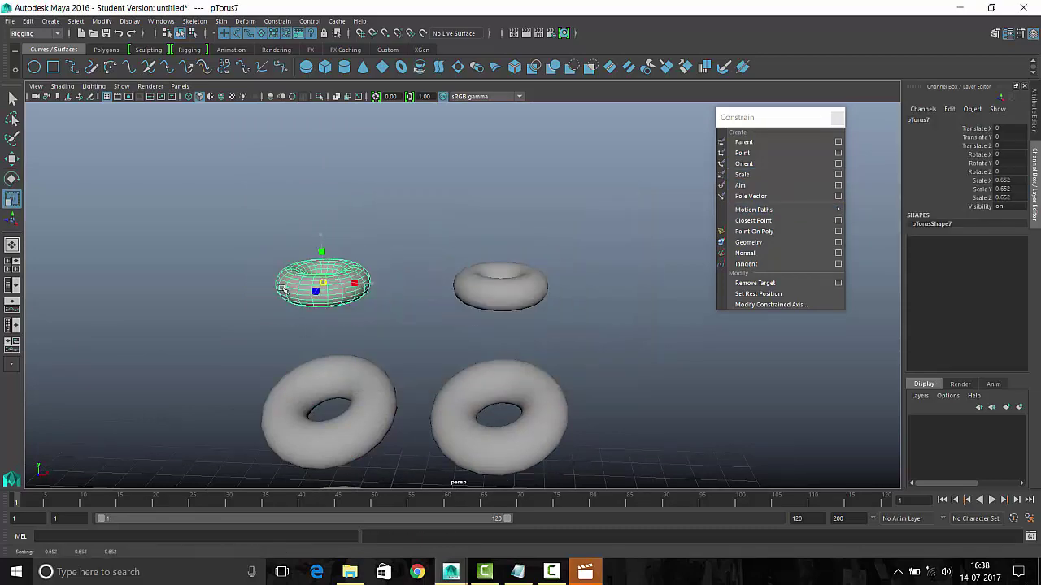
pyautogui.hotkey('ctrl', 'z')
pyautogui.press('e')
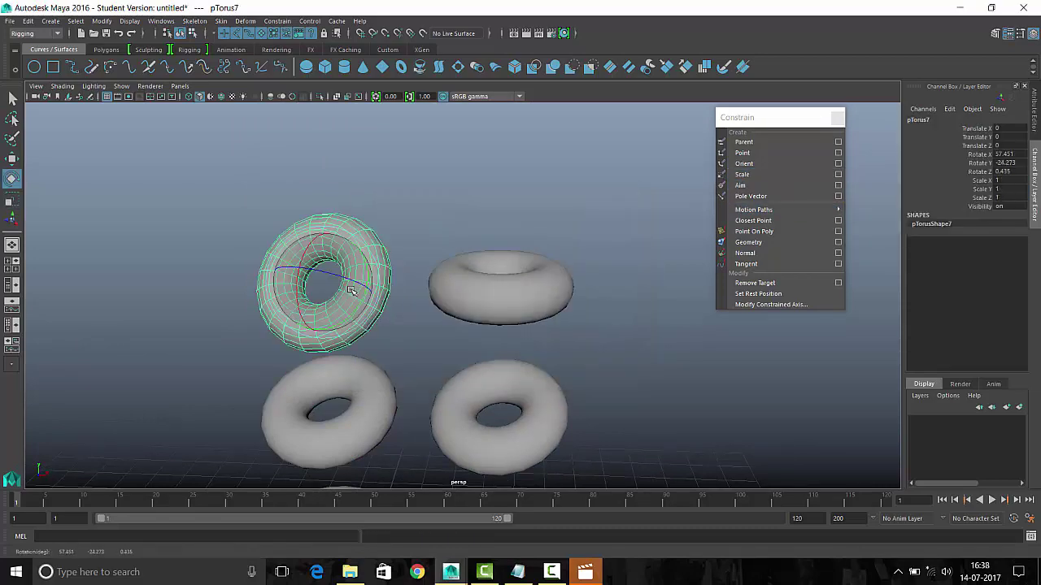
pyautogui.moveTo(342, 268); pyautogui.dragTo(342, 325)
pyautogui.hotkey('ctrl', 'z')
pyautogui.press('w')
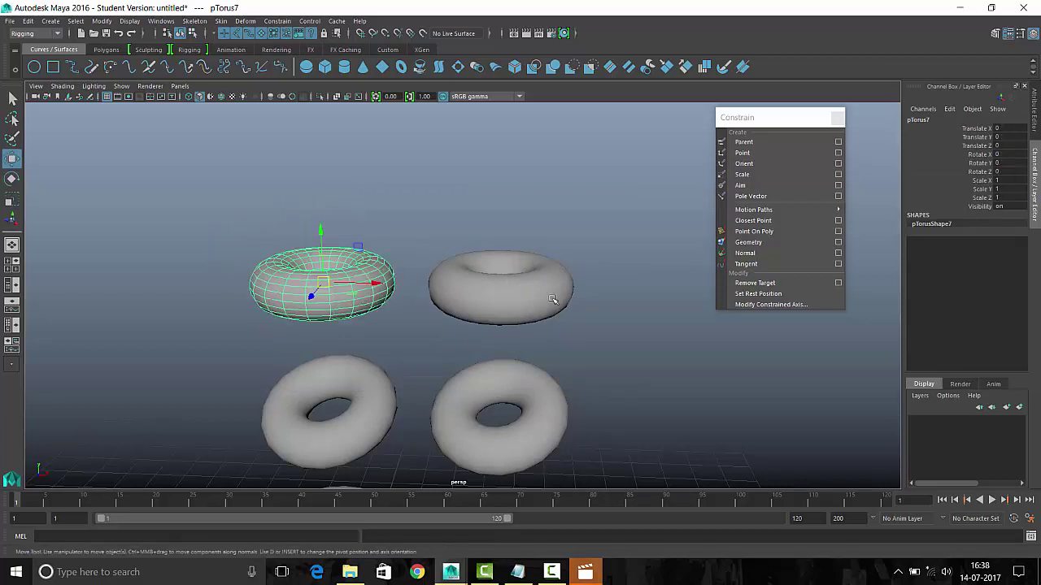
# Inspect the upper-right, orient-constrained and point-constrained tori's channel values
pyautogui.click(500, 284)
pyautogui.moveTo(986, 180); pyautogui.dragTo(995, 197)
pyautogui.click(550, 404)
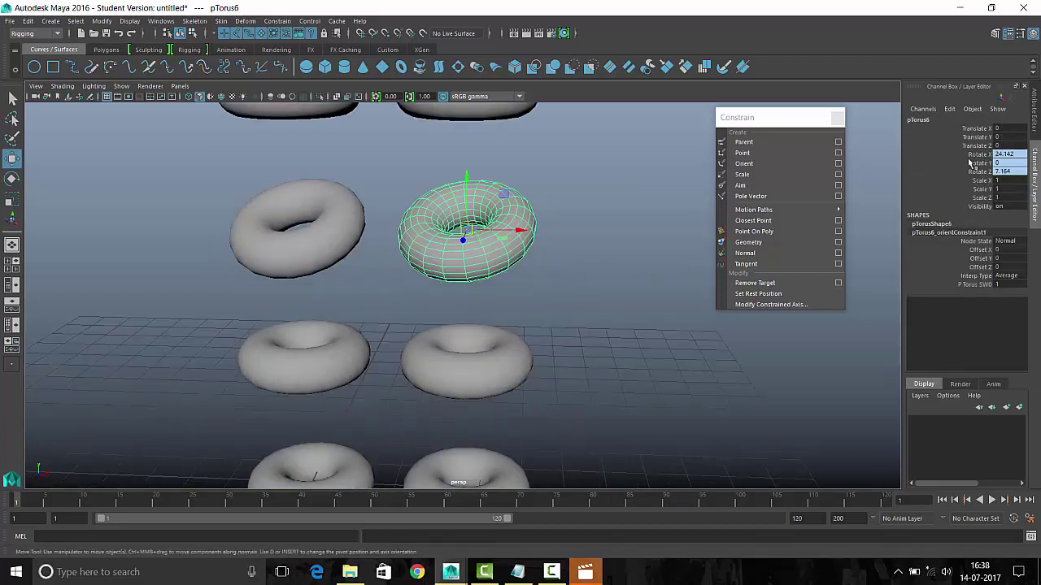
pyautogui.click(467, 360)
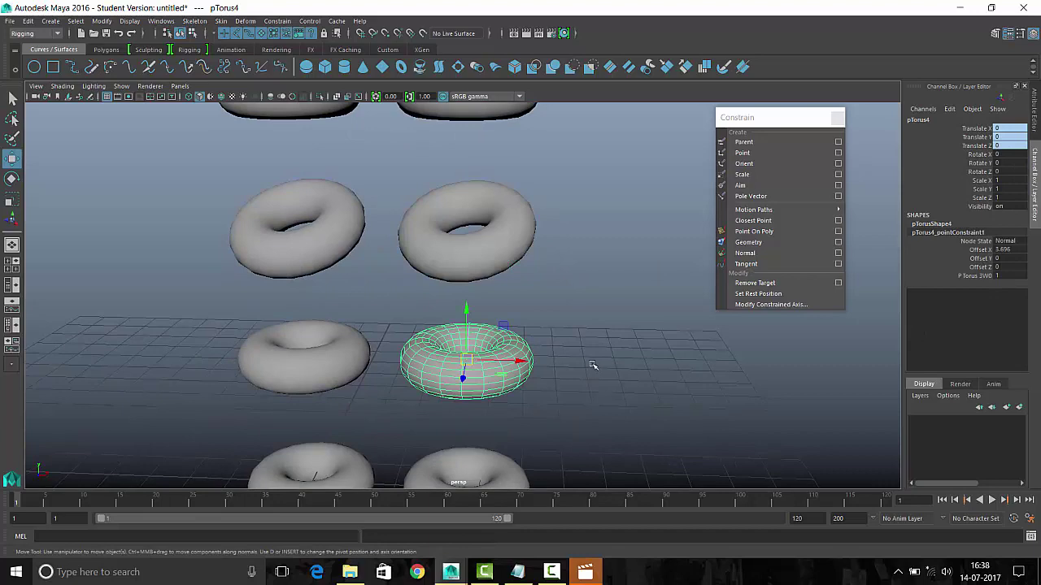
pyautogui.scroll(-2, 592, 365)
pyautogui.scroll(-2, 586, 342)
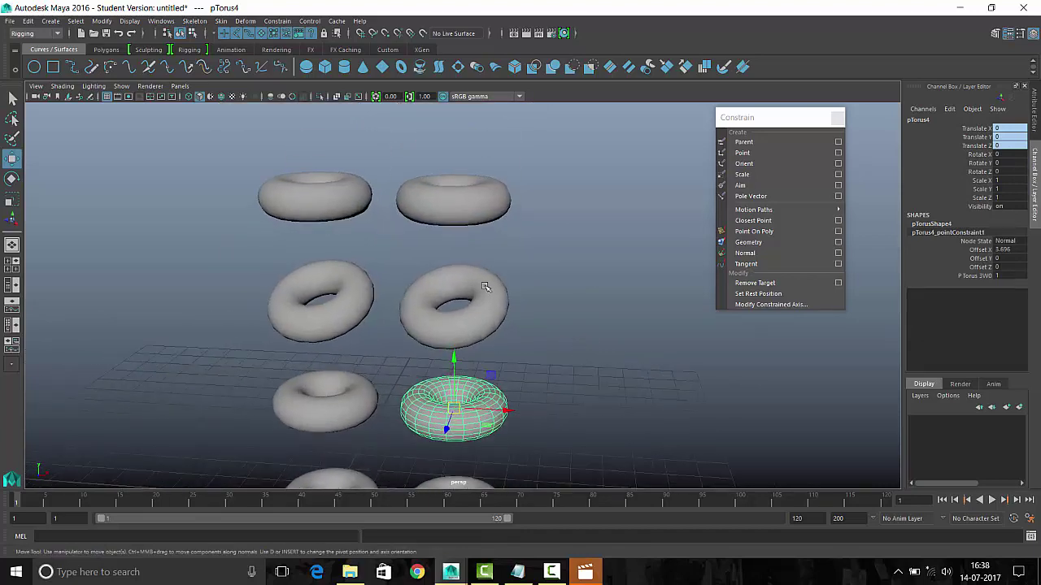
pyautogui.scroll(1, 485, 287)
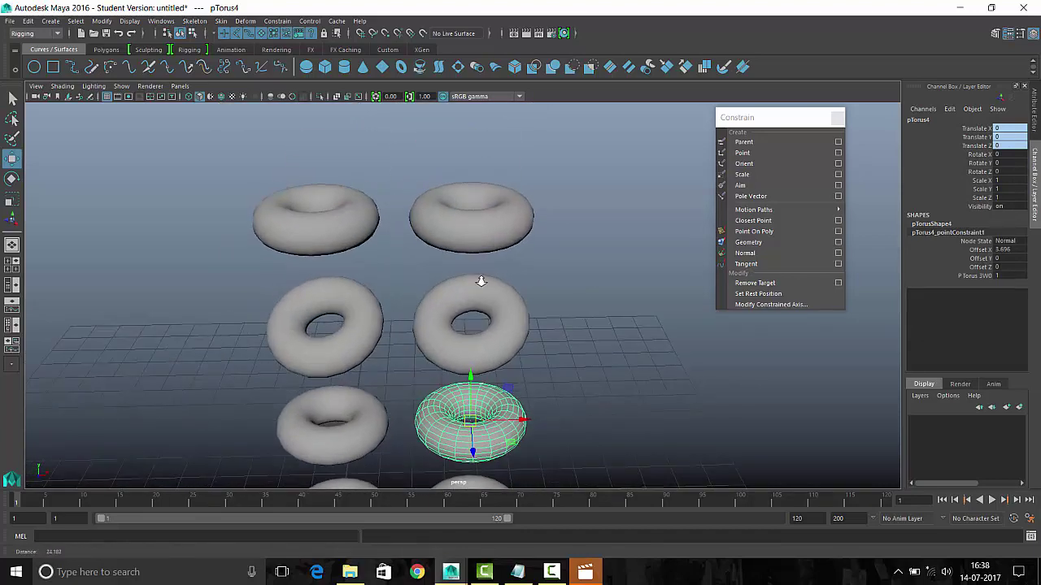
pyautogui.scroll(1, 480, 281)
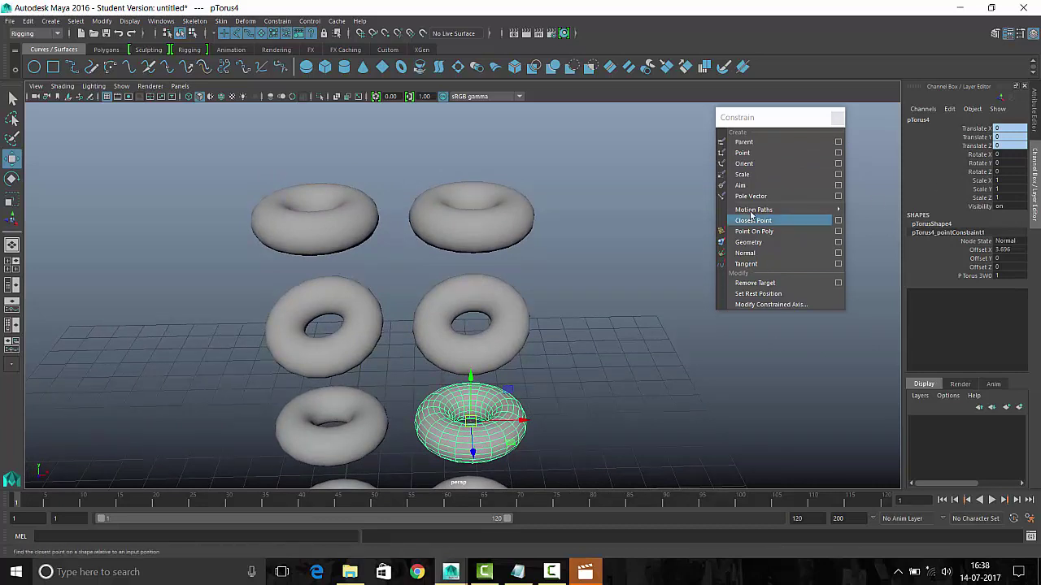
pyautogui.keyDown('alt'); pyautogui.moveTo(597, 299); pyautogui.dragTo(576, 290, button='middle'); pyautogui.keyUp('alt')
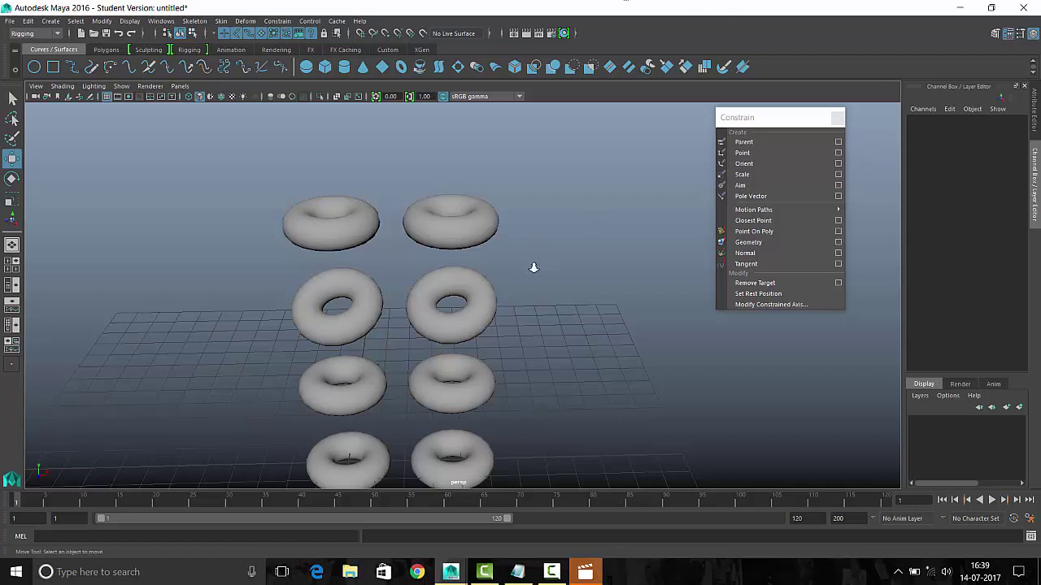
# Place a copy of the bottom torus pair above the stack and select its left, then right, torus
pyautogui.scroll(-5, 531, 267)
pyautogui.moveTo(394, 313); pyautogui.dragTo(448, 352)
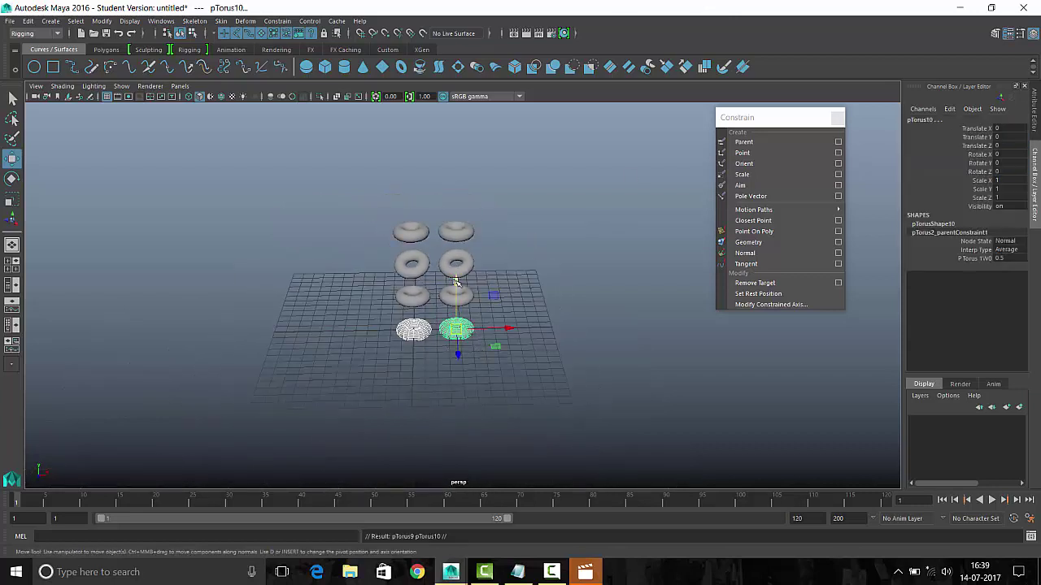
pyautogui.moveTo(456, 281); pyautogui.dragTo(457, 132)
pyautogui.click(102, 22)
pyautogui.click(139, 70)
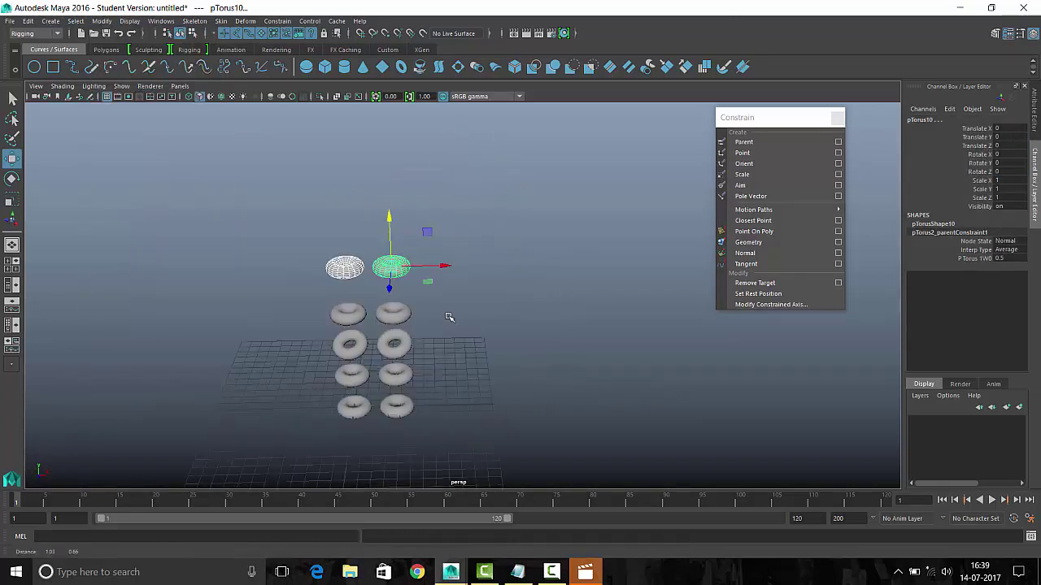
# Aim-constrain the new right torus to the new left torus
pyautogui.scroll(2, 448, 317)
pyautogui.scroll(3, 448, 317)
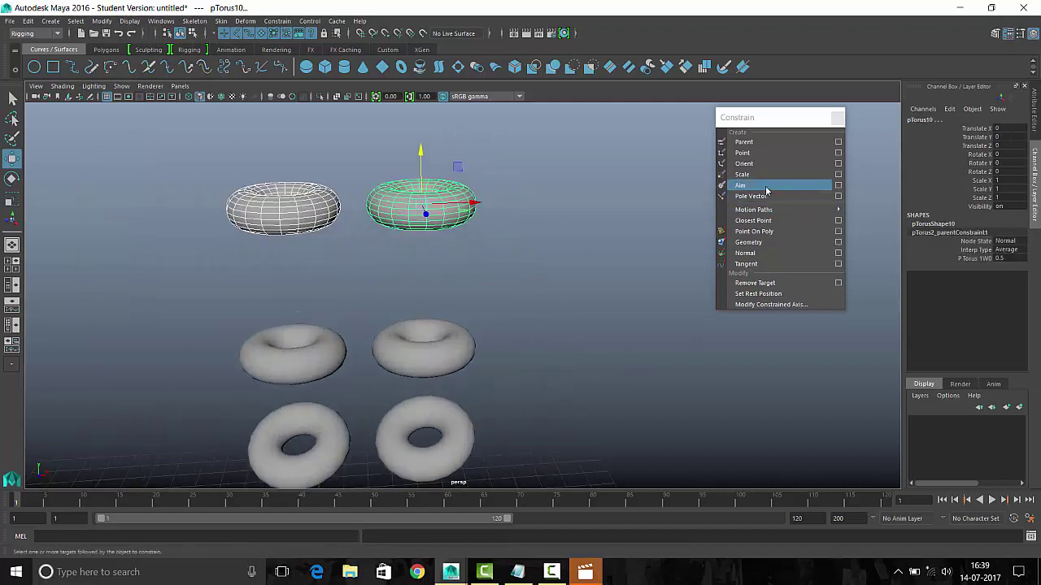
pyautogui.click(837, 185)
pyautogui.click(532, 390)
pyautogui.click(597, 390)
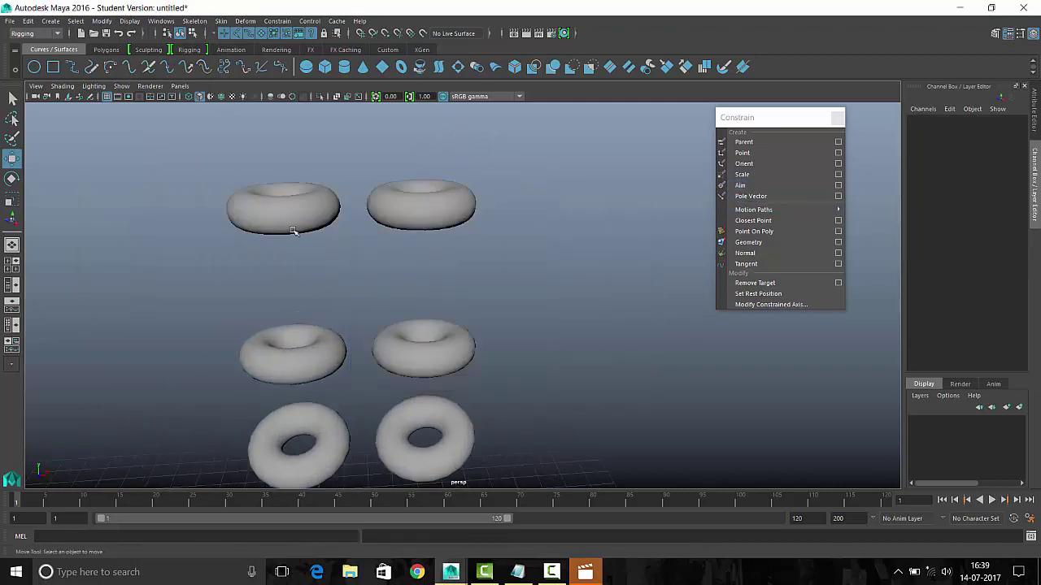
# Test the aim constraint by rotating and moving the top-left torus, then undo the changes
pyautogui.click(293, 230)
pyautogui.scroll(-2, 293, 231)
pyautogui.press('e')
pyautogui.moveTo(382, 211); pyautogui.dragTo(390, 260)
pyautogui.hotkey('ctrl', 'z')
pyautogui.press('r')
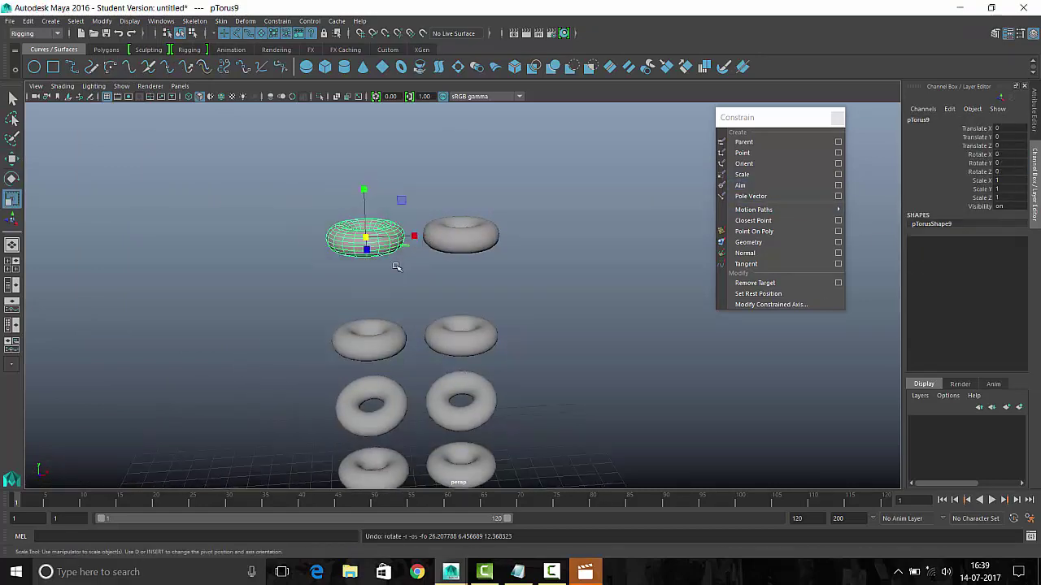
pyautogui.click(463, 239)
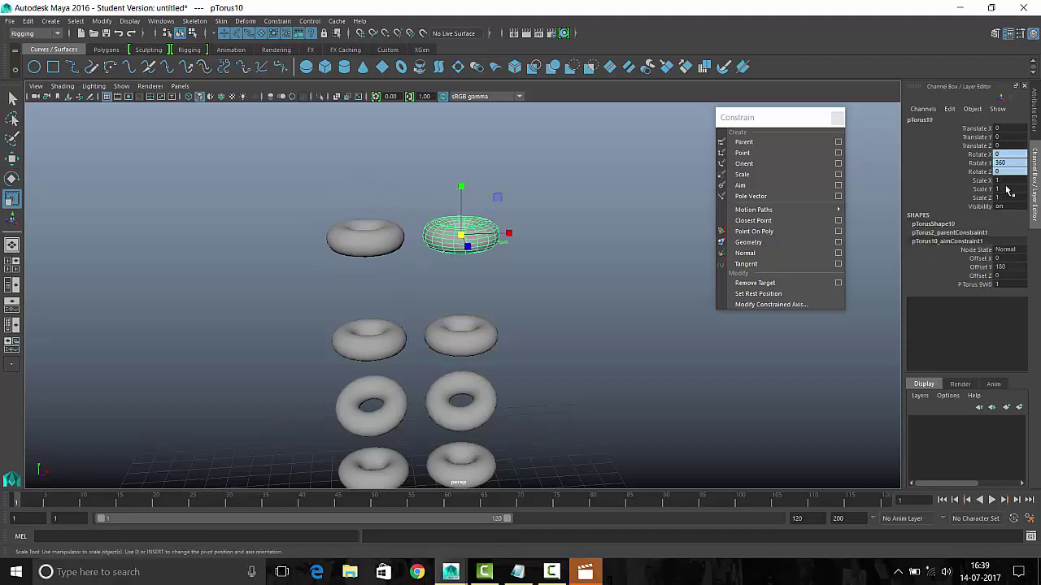
pyautogui.click(387, 231)
pyautogui.press('w')
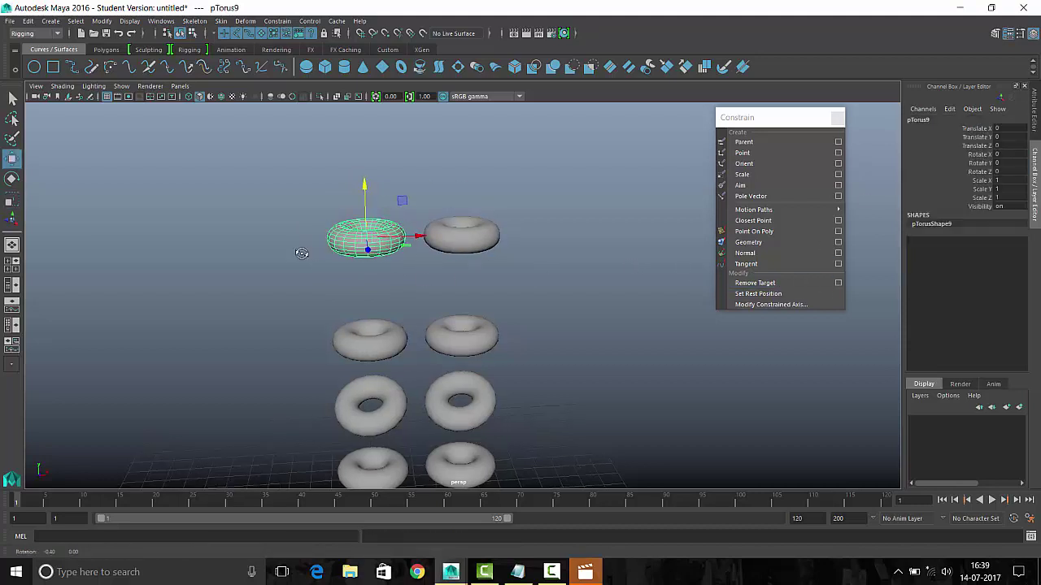
pyautogui.moveTo(387, 230)
pyautogui.keyDown('alt'); pyautogui.mouseDown()
pyautogui.moveTo(378, 199)
pyautogui.moveTo(409, 150)
pyautogui.moveTo(407, 228)
pyautogui.moveTo(394, 248)
pyautogui.mouseUp(); pyautogui.keyUp('alt')
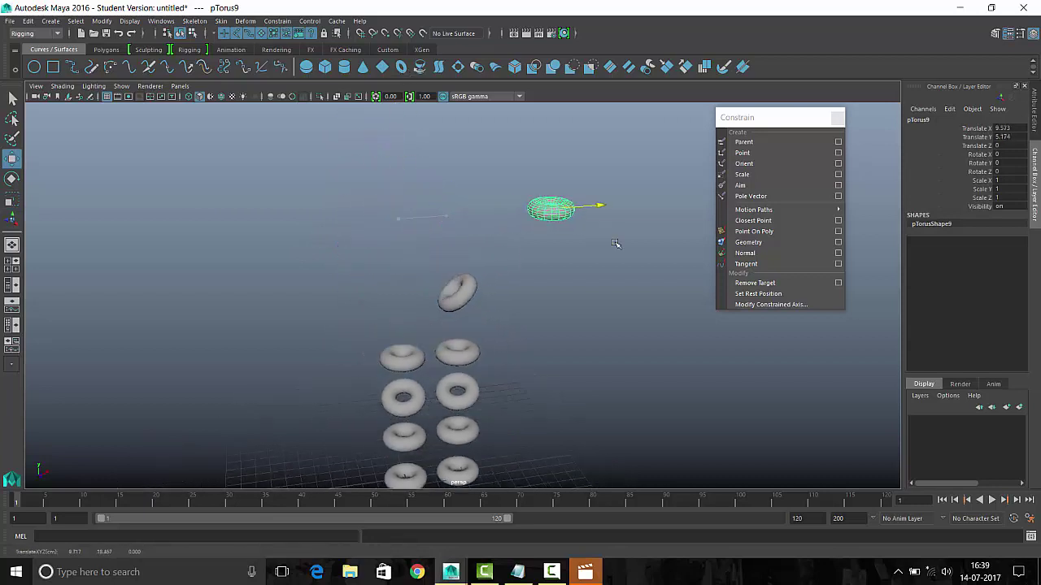
pyautogui.hotkey('ctrl', 'z')
pyautogui.hotkey('ctrl', 'z')
pyautogui.hotkey('ctrl', 'z')
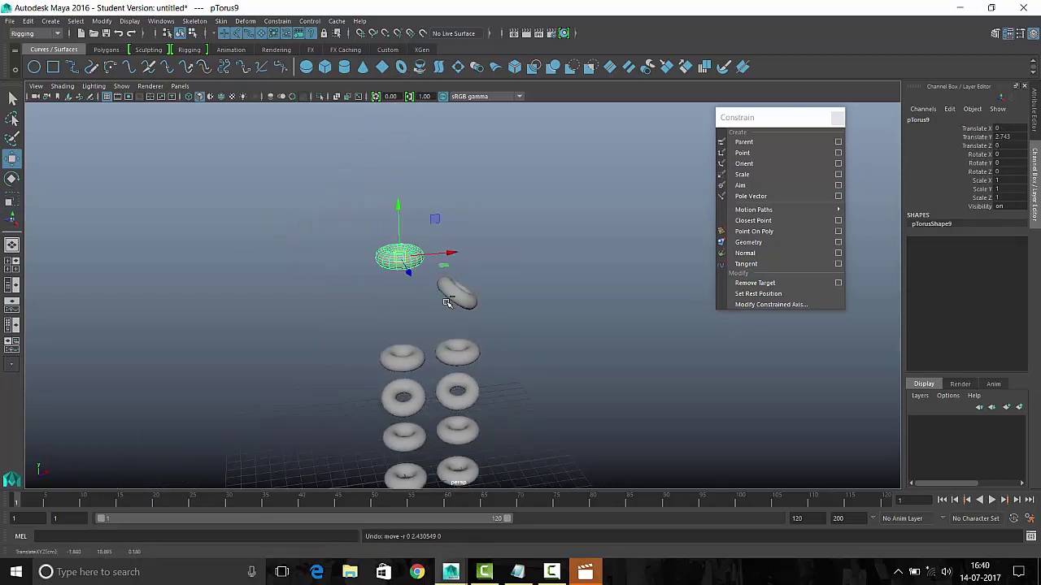
pyautogui.hotkey('ctrl', 'z')
# Create a polygon sphere beside the tori and duplicate it into a second sphere
pyautogui.moveTo(445, 303)
pyautogui.keyDown('alt'); pyautogui.mouseDown()
pyautogui.moveTo(376, 251)
pyautogui.moveTo(528, 288)
pyautogui.moveTo(486, 213)
pyautogui.moveTo(492, 8)
pyautogui.moveTo(551, 271)
pyautogui.mouseUp(); pyautogui.keyUp('alt')
pyautogui.click(528, 288)
pyautogui.moveTo(550, 270)
pyautogui.keyDown('shift'); pyautogui.mouseDown(button='right')
pyautogui.moveTo(577, 286)
pyautogui.moveTo(610, 271)
pyautogui.mouseUp(button='right'); pyautogui.keyUp('shift')
pyautogui.moveTo(350, 274)
pyautogui.mouseDown()
pyautogui.moveTo(550, 267)
pyautogui.moveTo(433, 280)
pyautogui.moveTo(488, 308)
pyautogui.moveTo(406, 255)
pyautogui.moveTo(456, 278)
pyautogui.mouseUp()
pyautogui.hotkey('ctrl', 'd')
# Freeze the right sphere's transformations
pyautogui.click(456, 279)
pyautogui.click(101, 22)
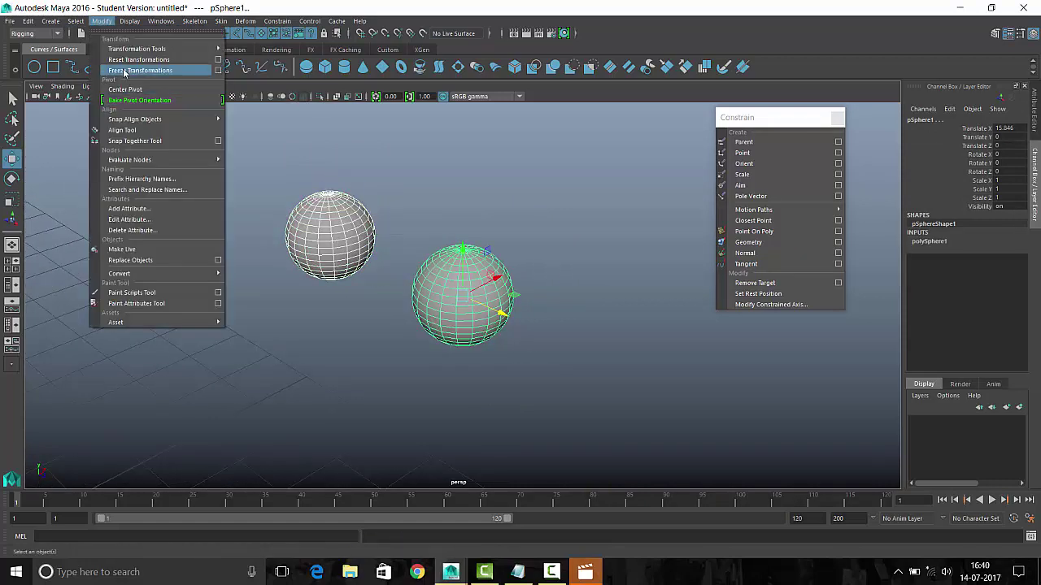
pyautogui.click(147, 71)
pyautogui.press('5')
# Add a NURBS circle to the scene
pyautogui.click(511, 233)
pyautogui.scroll(-3, 520, 237)
pyautogui.keyDown('shift'); pyautogui.rightClick(586, 250); pyautogui.keyUp('shift')
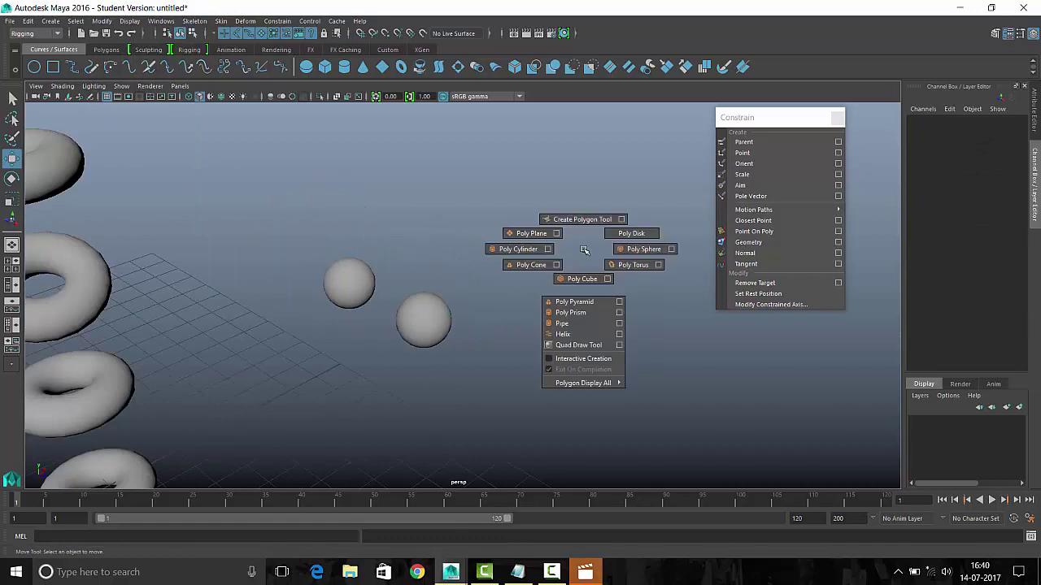
pyautogui.click(34, 67)
# Raise the NURBS circle above the two spheres and freeze its transformations
pyautogui.scroll(-3, 604, 332)
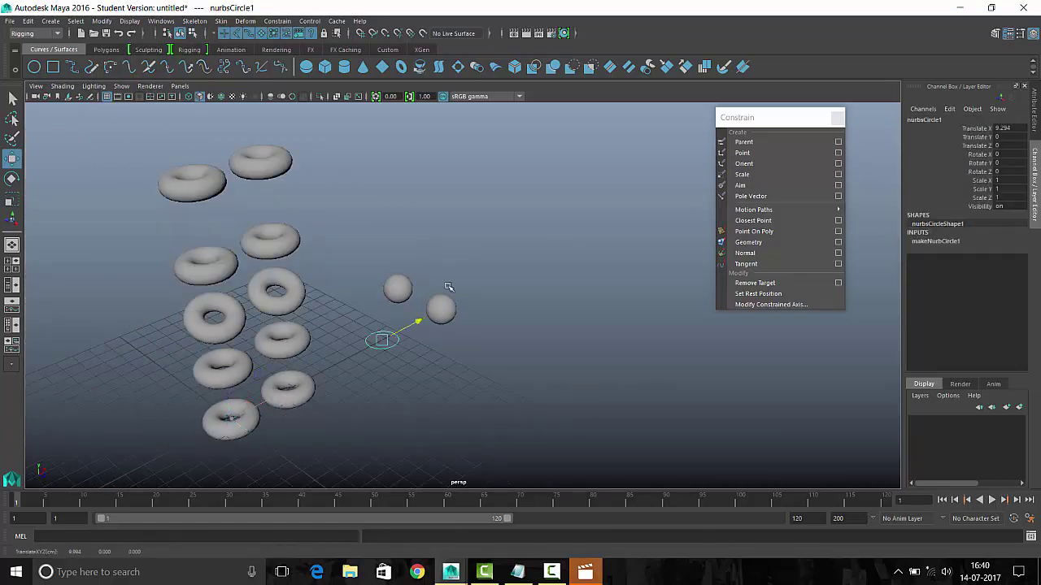
pyautogui.moveTo(298, 412); pyautogui.dragTo(430, 278, button='middle')
pyautogui.scroll(3, 435, 289)
pyautogui.scroll(-2, 447, 325)
pyautogui.moveTo(457, 321); pyautogui.dragTo(455, 106)
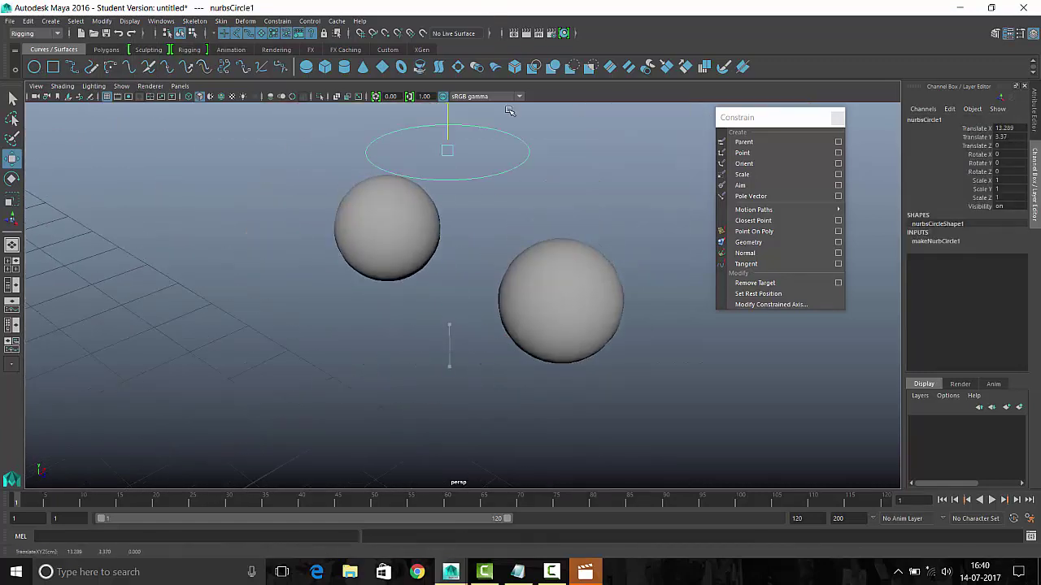
pyautogui.scroll(-2, 514, 208)
pyautogui.keyDown('alt'); pyautogui.moveTo(515, 208); pyautogui.dragTo(399, 204); pyautogui.keyUp('alt')
pyautogui.press('space')
pyautogui.press('space')
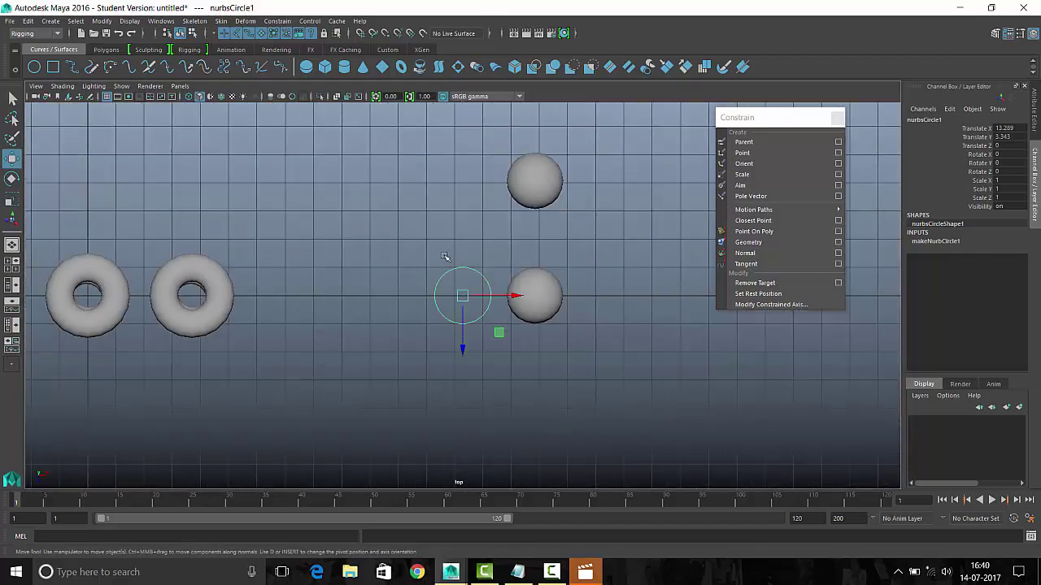
pyautogui.moveTo(462, 295)
pyautogui.mouseDown()
pyautogui.moveTo(515, 241)
pyautogui.moveTo(511, 295)
pyautogui.mouseUp()
pyautogui.press('space')
pyautogui.press('space')
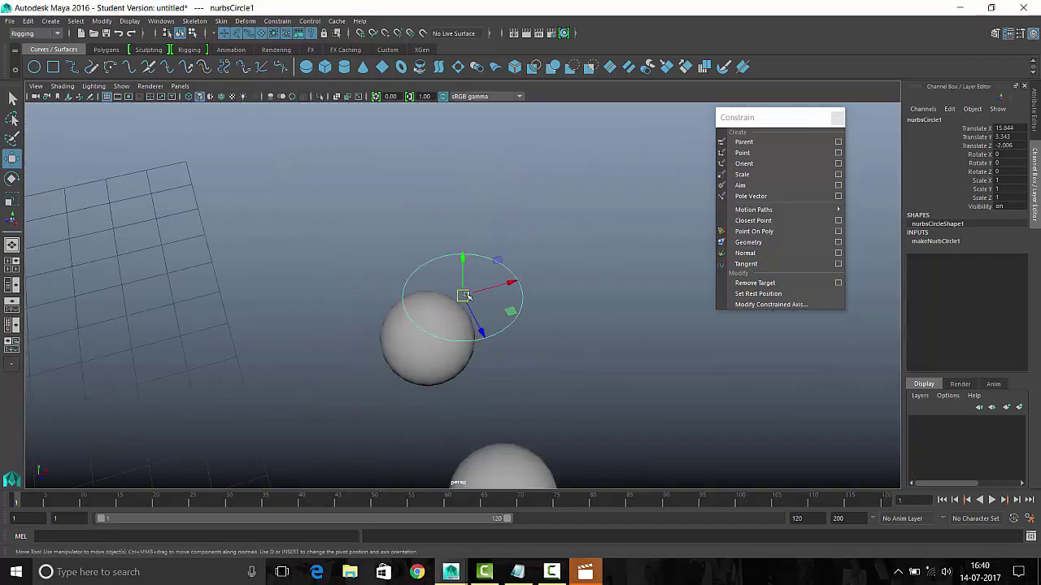
pyautogui.scroll(-3, 461, 254)
pyautogui.keyDown('alt'); pyautogui.moveTo(463, 254); pyautogui.dragTo(463, 208); pyautogui.keyUp('alt')
pyautogui.click(101, 20)
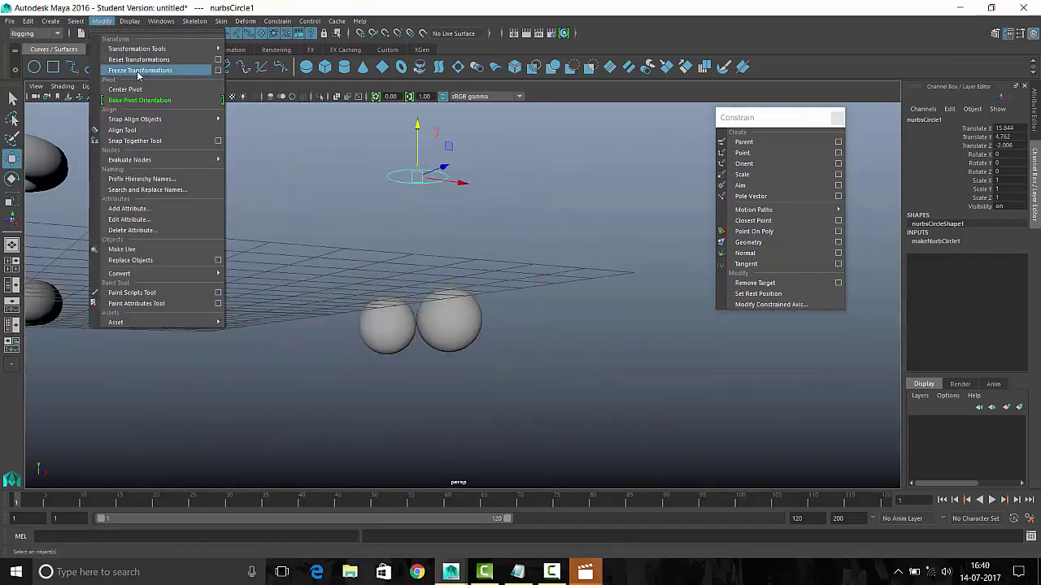
pyautogui.click(142, 70)
# Select the spheres and the circle in turn to check their placement, then clear the selection
pyautogui.keyDown('alt'); pyautogui.moveTo(552, 209); pyautogui.dragTo(451, 304); pyautogui.keyUp('alt')
pyautogui.moveTo(341, 268); pyautogui.dragTo(623, 304)
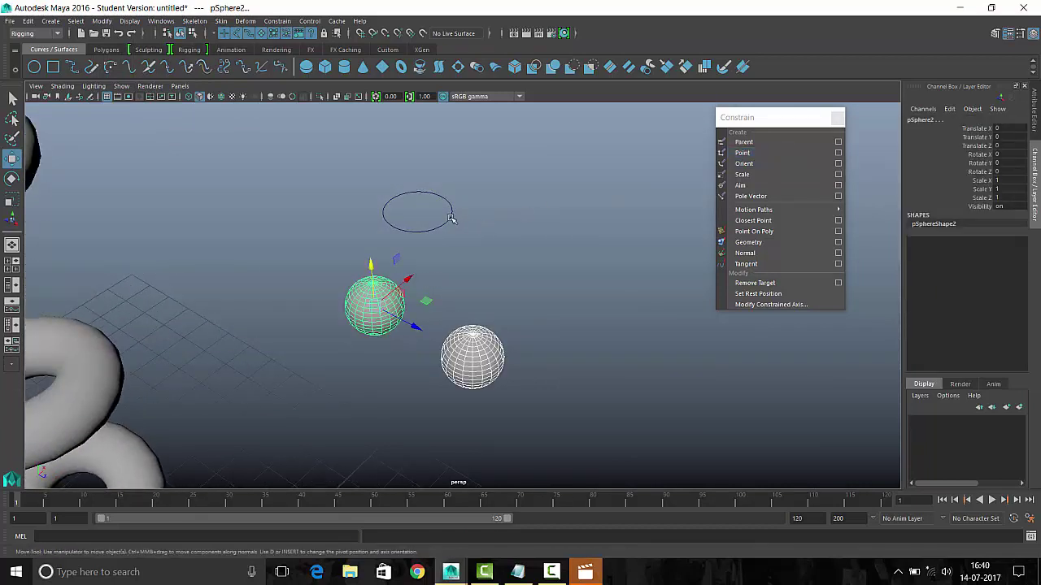
pyautogui.moveTo(476, 217); pyautogui.dragTo(342, 177)
pyautogui.click(356, 291)
pyautogui.keyDown('alt'); pyautogui.moveTo(558, 293); pyautogui.dragTo(414, 192); pyautogui.keyUp('alt')
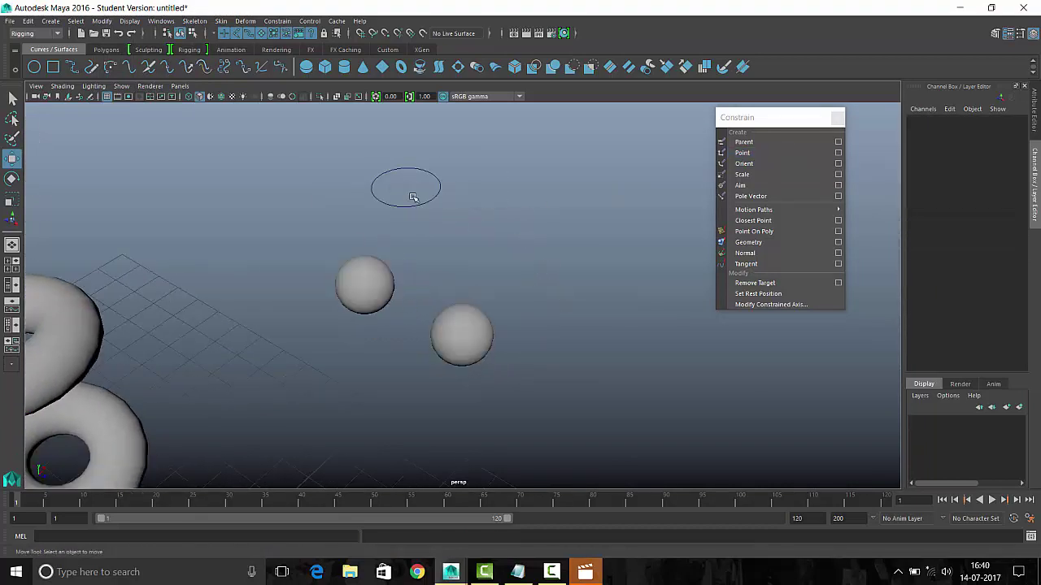
pyautogui.click(413, 192)
pyautogui.click(488, 349)
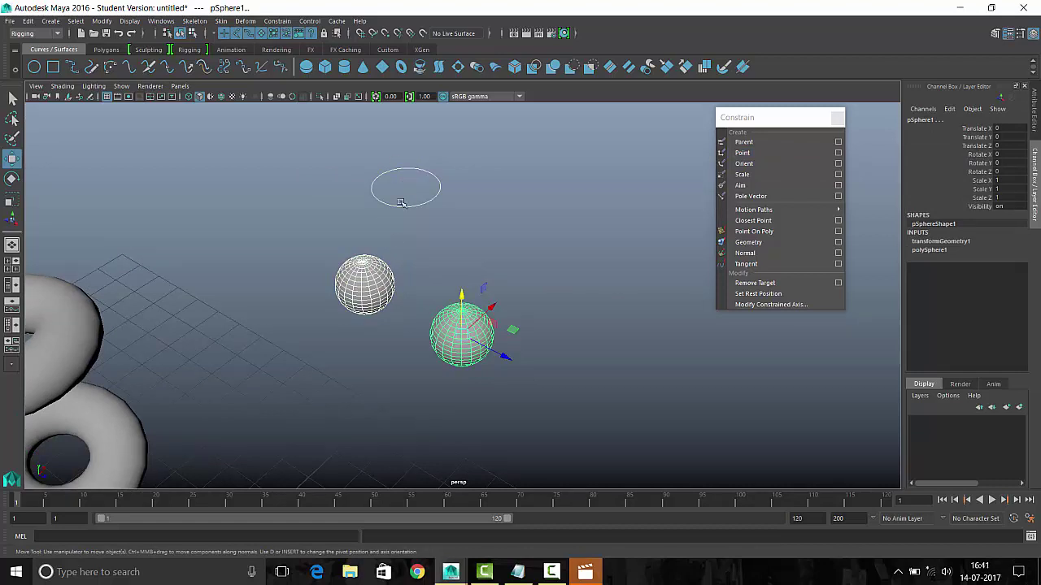
pyautogui.click(604, 329)
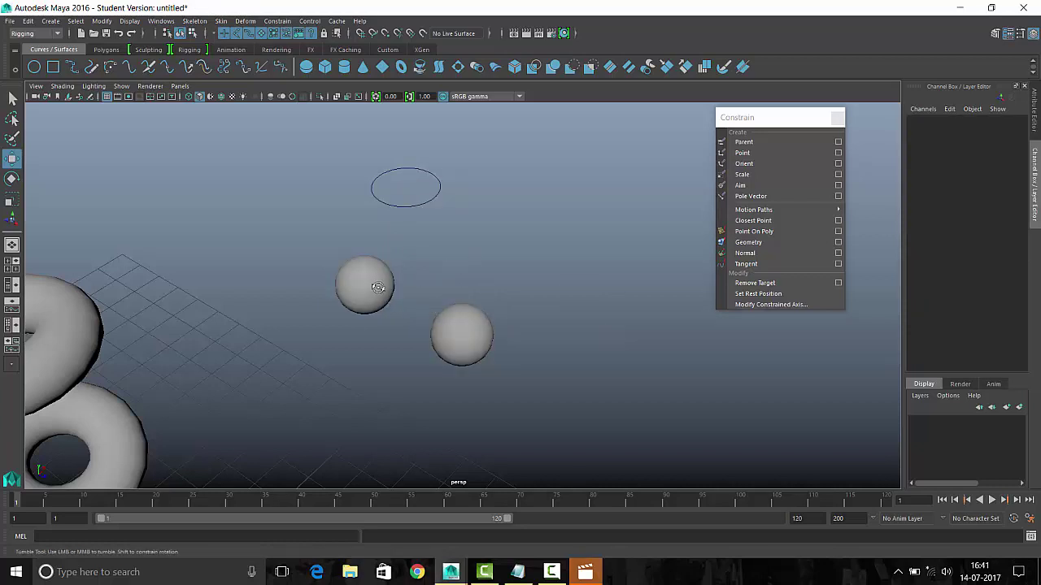
# Aim-constrain the spheres to the NURBS circle and turn on wireframe-on-shaded display
pyautogui.keyDown('alt'); pyautogui.moveTo(474, 265); pyautogui.dragTo(418, 204); pyautogui.keyUp('alt')
pyautogui.click(418, 203)
pyautogui.click(366, 294)
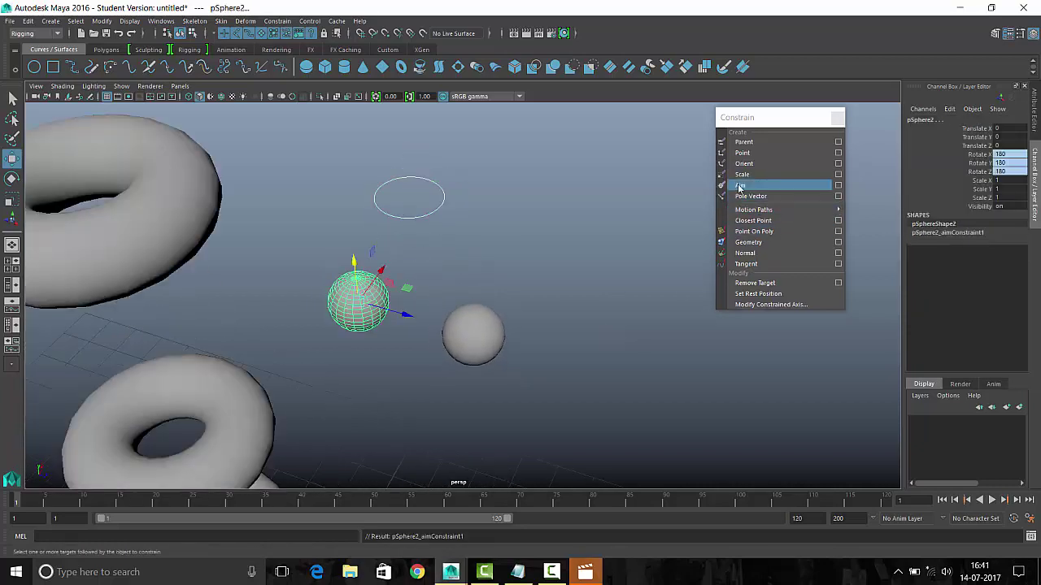
pyautogui.hotkey('ctrl', 'z')
pyautogui.hotkey('ctrl', 'z')
pyautogui.hotkey('ctrl', 'z')
pyautogui.click(588, 341)
pyautogui.click(409, 217)
pyautogui.moveTo(409, 217)
pyautogui.keyDown('alt'); pyautogui.mouseDown()
pyautogui.moveTo(495, 242)
pyautogui.moveTo(465, 239)
pyautogui.mouseUp(); pyautogui.keyUp('alt')
pyautogui.click(222, 96)
pyautogui.moveTo(330, 203)
pyautogui.keyDown('alt'); pyautogui.mouseDown()
pyautogui.moveTo(530, 349)
pyautogui.moveTo(411, 356)
pyautogui.moveTo(364, 306)
pyautogui.moveTo(420, 364)
pyautogui.moveTo(433, 347)
pyautogui.mouseUp(); pyautogui.keyUp('alt')
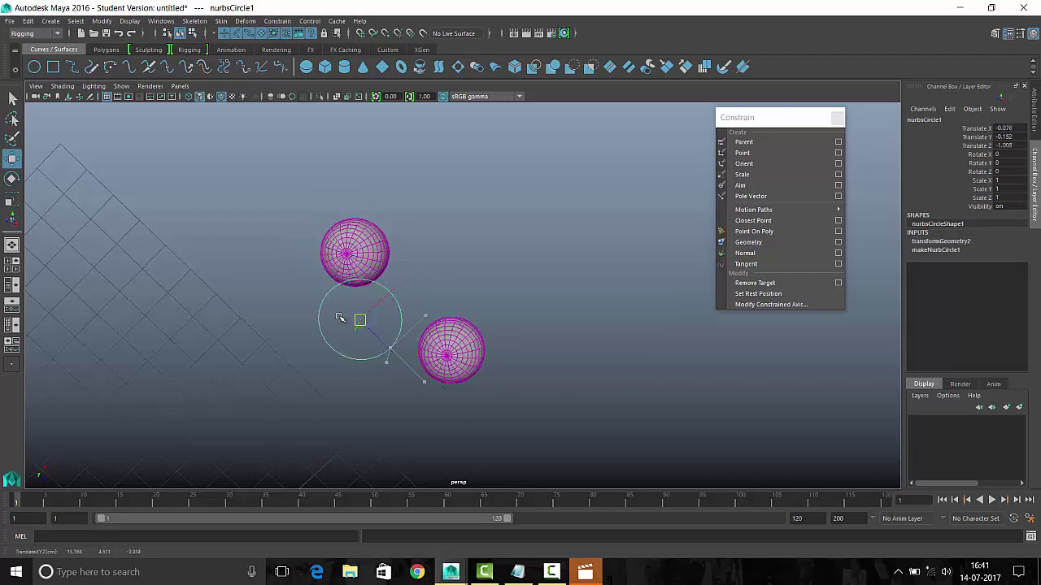
# Move the circle to confirm the spheres turn toward it, then inspect the scene from several angles
pyautogui.moveTo(350, 257)
pyautogui.mouseDown()
pyautogui.moveTo(460, 360)
pyautogui.moveTo(564, 302)
pyautogui.moveTo(469, 265)
pyautogui.mouseUp()
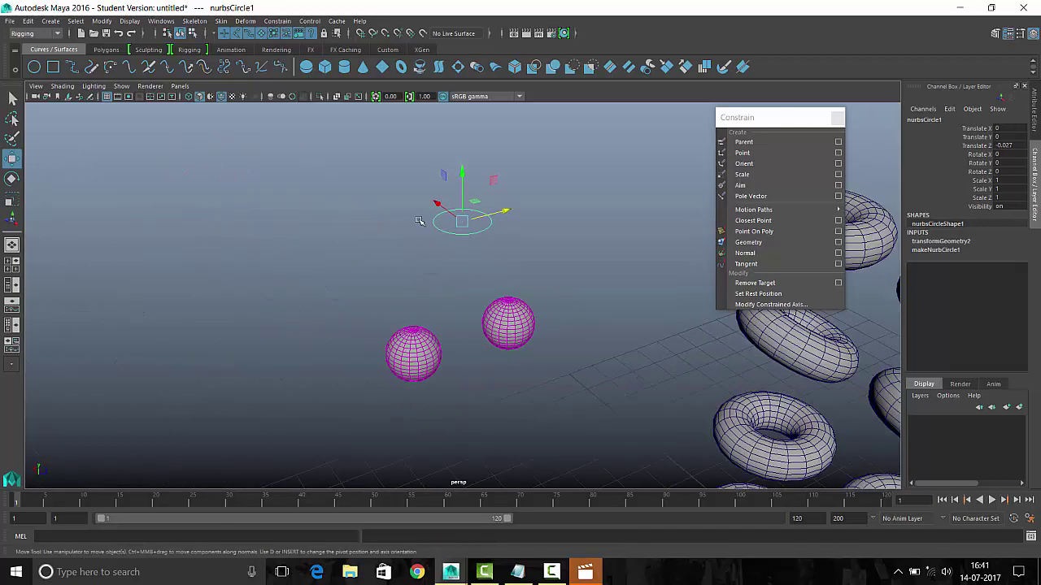
pyautogui.click(515, 319)
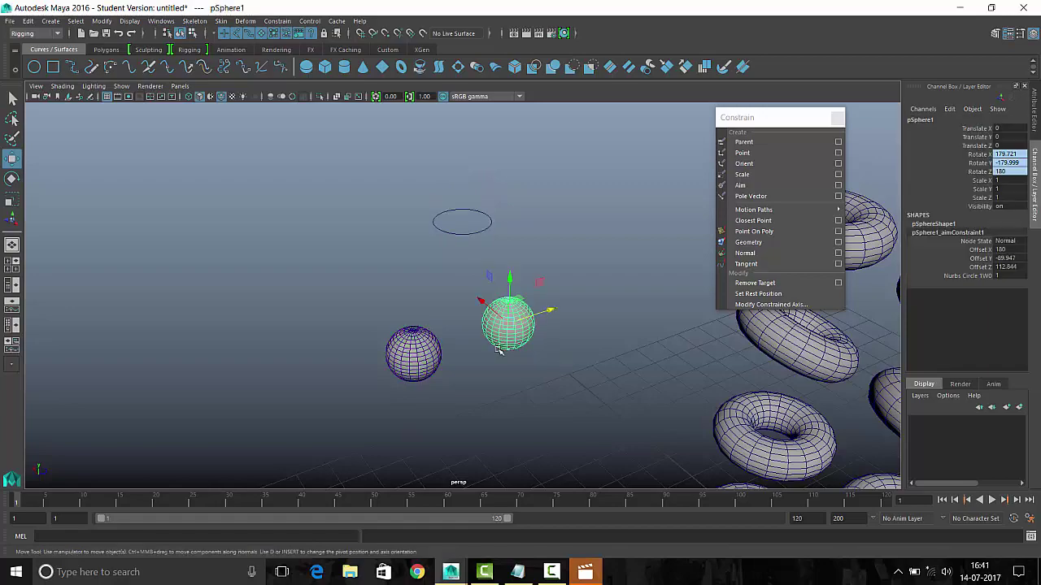
pyautogui.keyDown('alt'); pyautogui.moveTo(499, 350); pyautogui.dragTo(662, 256); pyautogui.keyUp('alt')
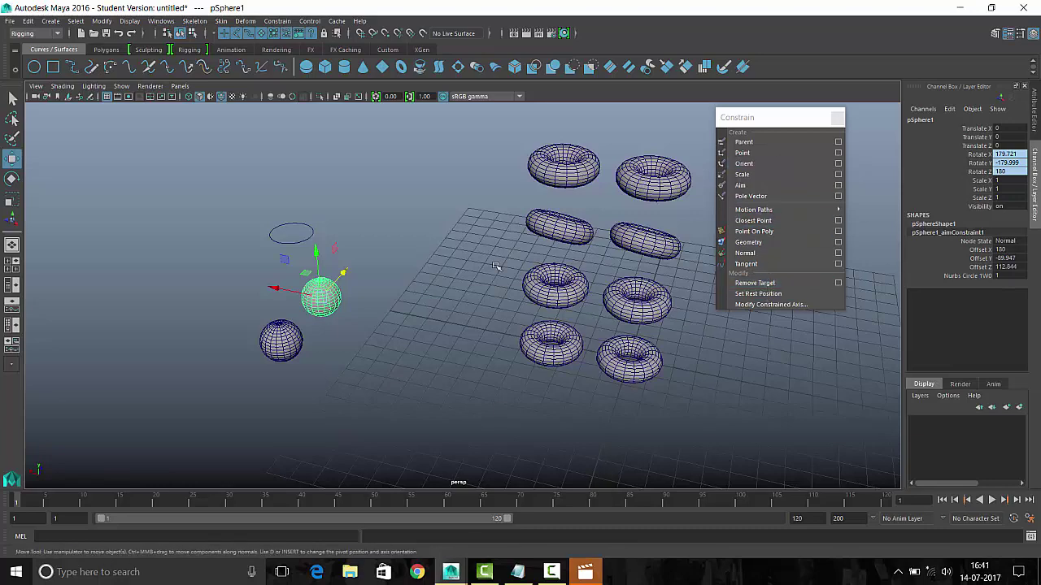
pyautogui.keyDown('alt'); pyautogui.moveTo(495, 263); pyautogui.dragTo(309, 243, button='middle'); pyautogui.keyUp('alt')
pyautogui.click(310, 243)
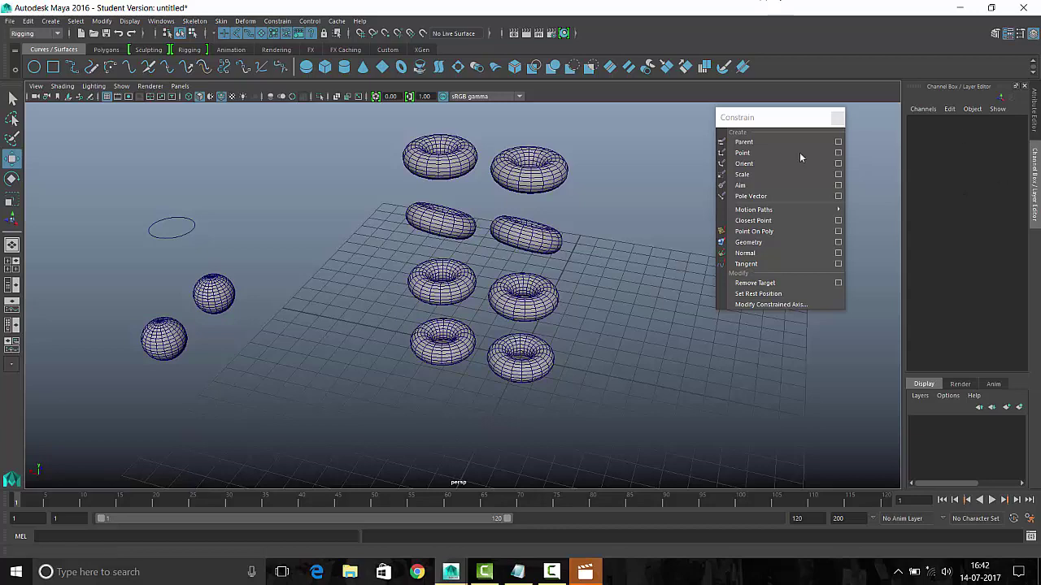
pyautogui.moveTo(618, 244)
pyautogui.keyDown('alt'); pyautogui.mouseDown()
pyautogui.moveTo(549, 269)
pyautogui.moveTo(268, 268)
pyautogui.mouseUp(); pyautogui.keyUp('alt')
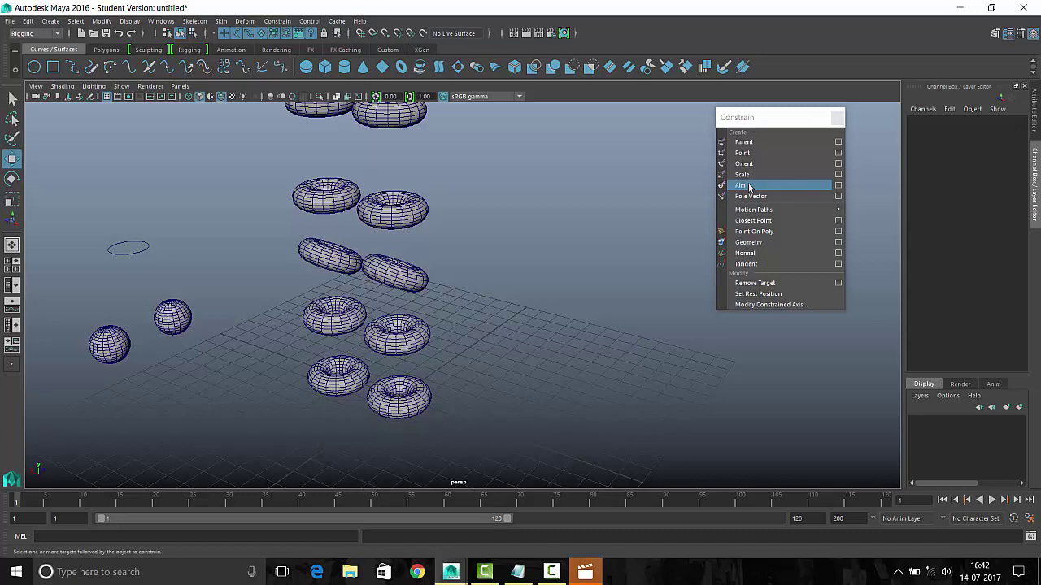
pyautogui.moveTo(350, 292)
pyautogui.keyDown('alt'); pyautogui.mouseDown()
pyautogui.moveTo(526, 287)
pyautogui.moveTo(523, 304)
pyautogui.moveTo(554, 314)
pyautogui.mouseUp(); pyautogui.keyUp('alt')
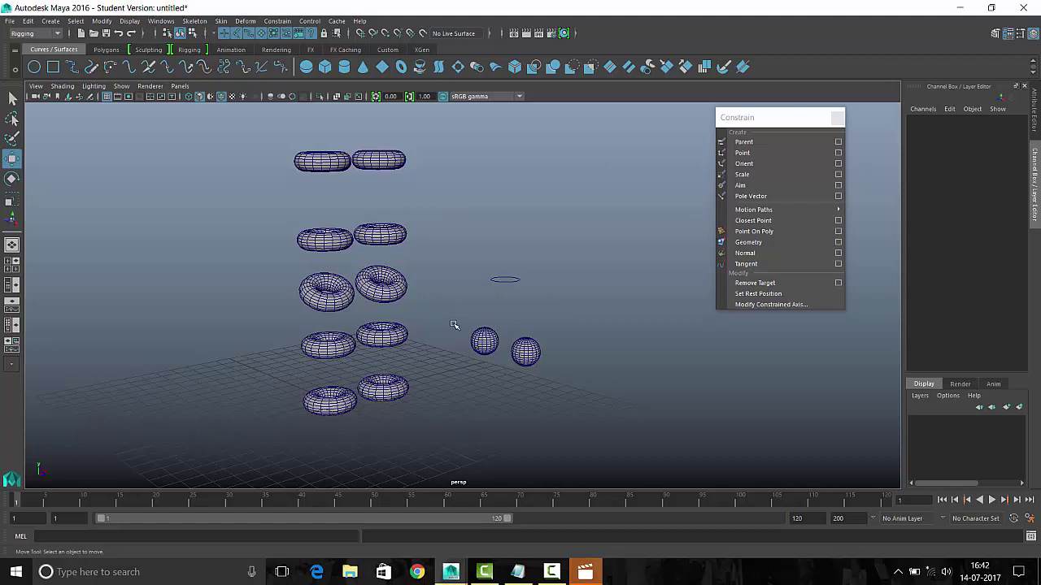
pyautogui.scroll(-3, 484, 279)
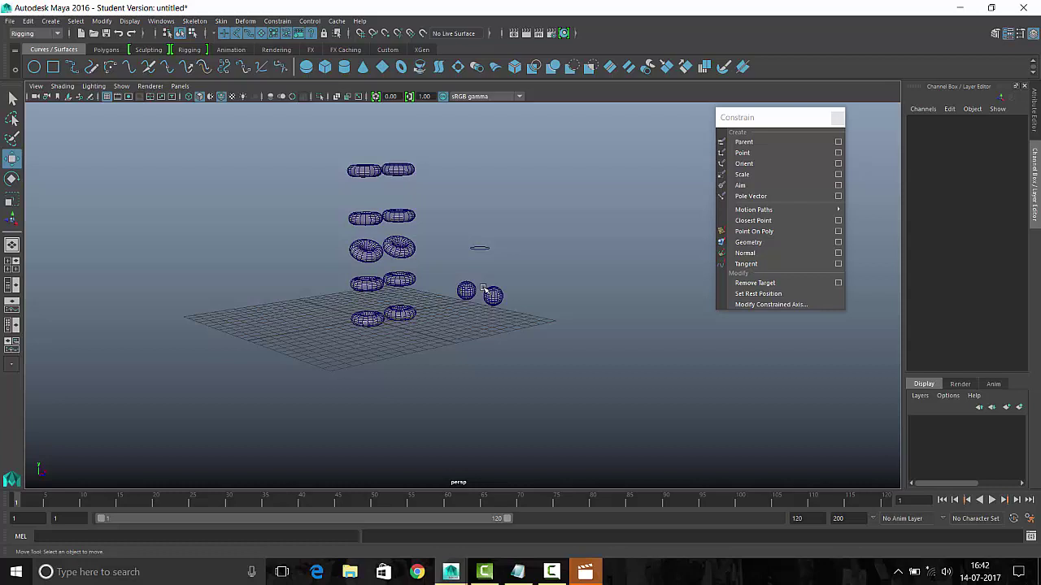
pyautogui.scroll(3, 532, 202)
# Frame the lower torus pair and select its right torus
pyautogui.moveTo(226, 295); pyautogui.dragTo(301, 348)
pyautogui.press('f')
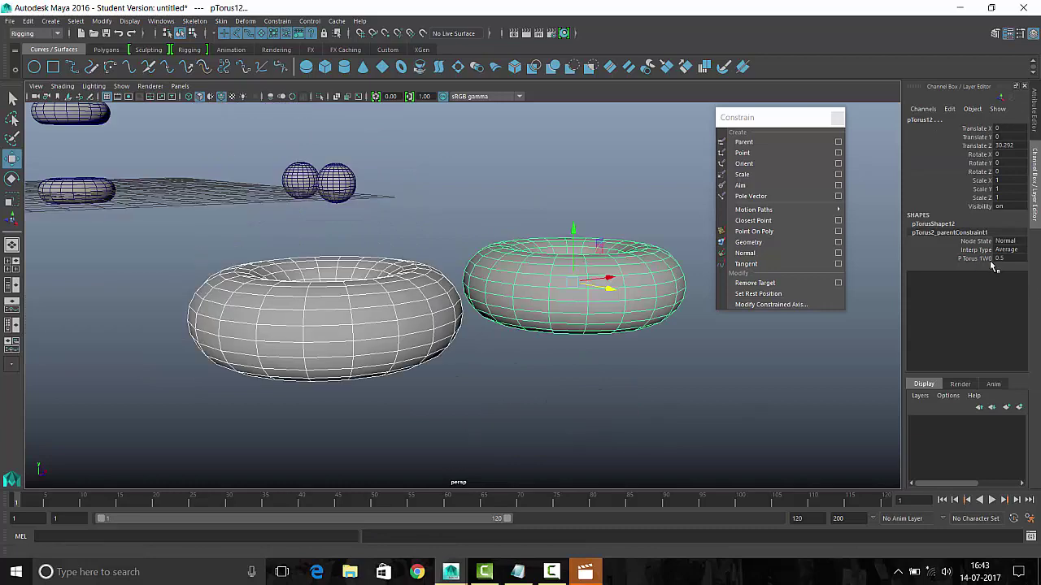
pyautogui.click(562, 257)
pyautogui.click(382, 309)
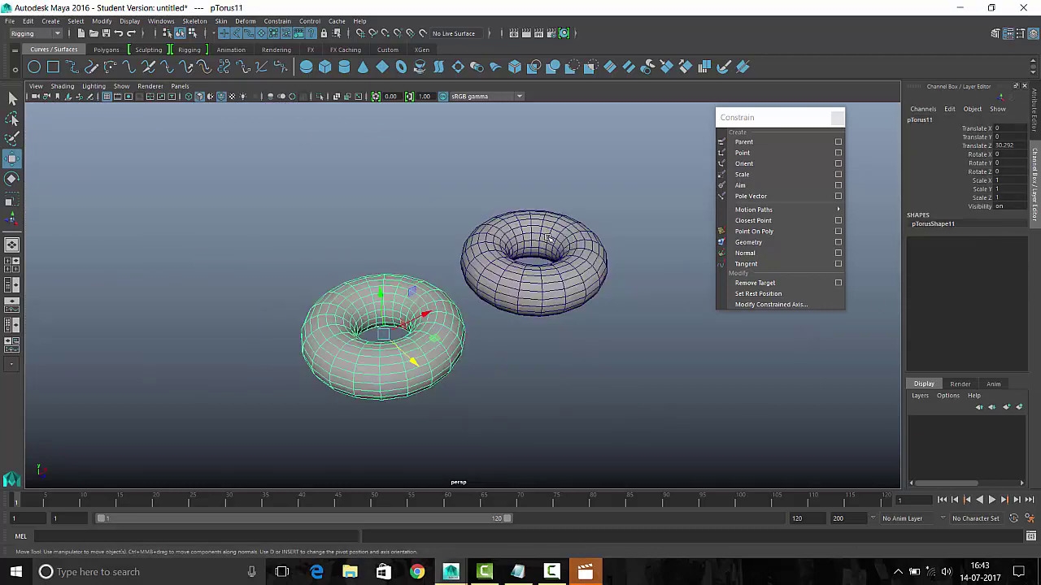
pyautogui.click(536, 236)
# Remove the right torus's constraints with Edit > Delete by Type > Constraints
pyautogui.click(29, 21)
pyautogui.click(215, 160)
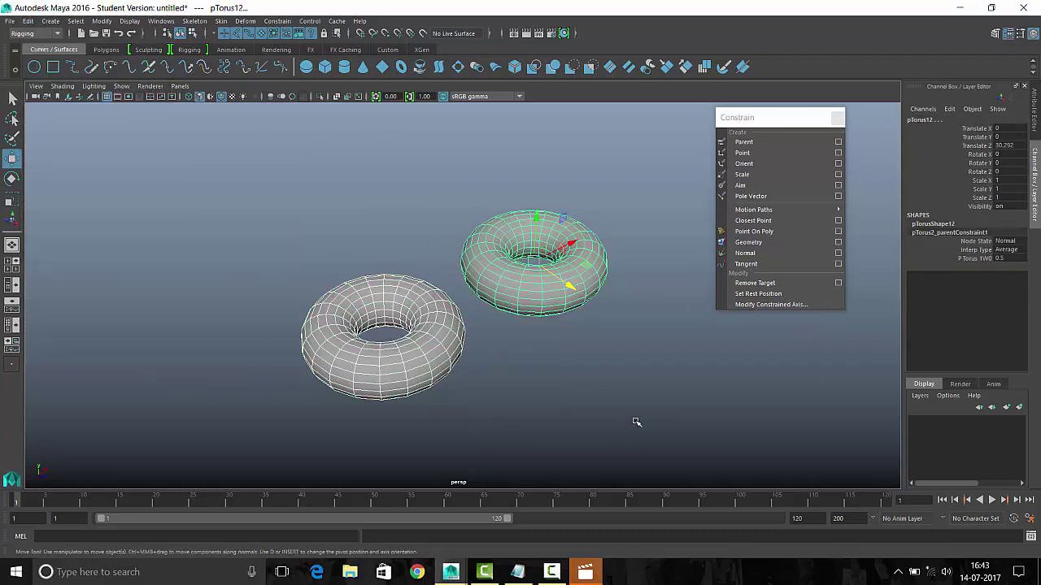
pyautogui.click(27, 21)
pyautogui.moveTo(59, 149)
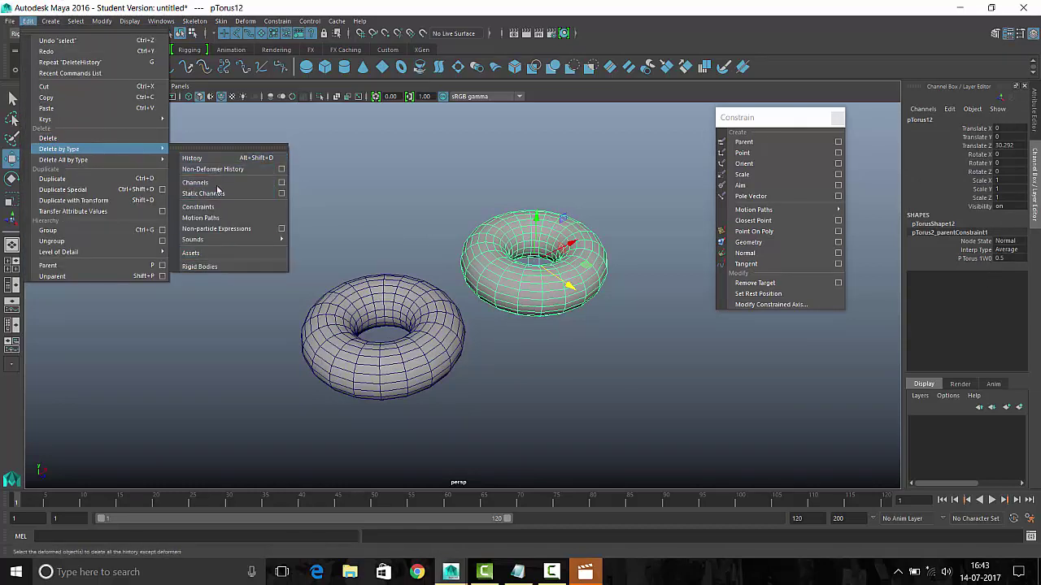
pyautogui.click(204, 209)
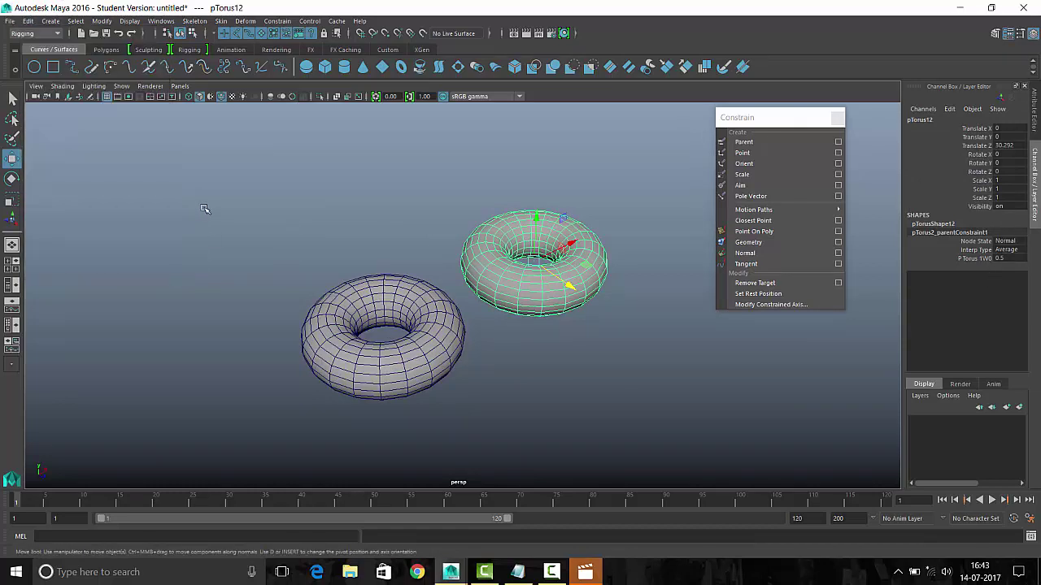
pyautogui.click(598, 343)
pyautogui.hotkey('ctrl', 'z')
pyautogui.moveTo(615, 360)
pyautogui.keyDown('alt'); pyautogui.mouseDown()
pyautogui.moveTo(657, 365)
pyautogui.moveTo(535, 356)
pyautogui.mouseUp(); pyautogui.keyUp('alt')
pyautogui.hotkey('ctrl', 'z')
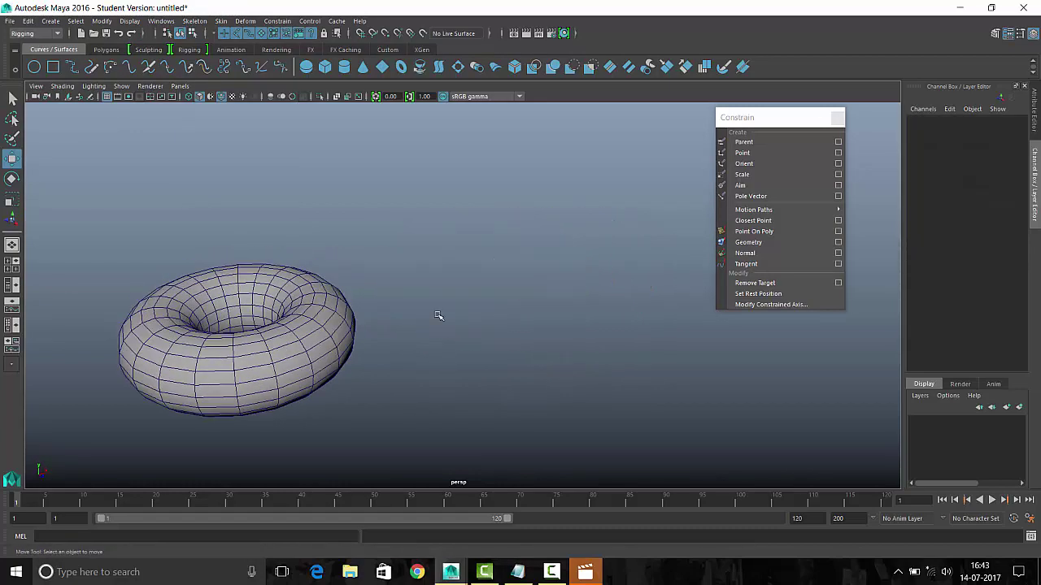
# Move the torus farther right and freeze its transformations
pyautogui.click(288, 329)
pyautogui.scroll(-2, 348, 337)
pyautogui.moveTo(348, 336); pyautogui.dragTo(512, 293)
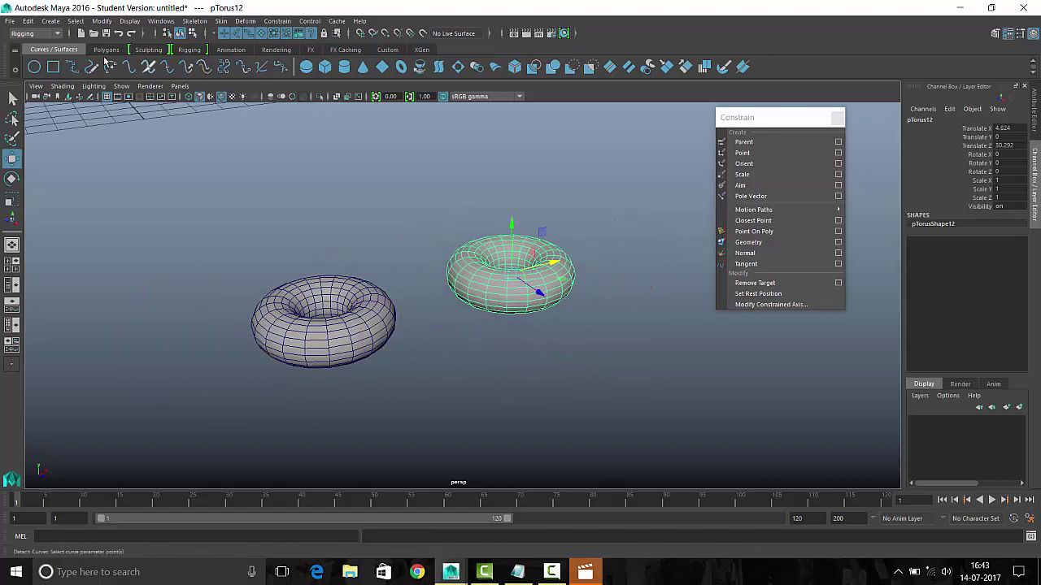
pyautogui.click(102, 21)
pyautogui.click(174, 70)
pyautogui.click(603, 234)
pyautogui.scroll(-3, 446, 325)
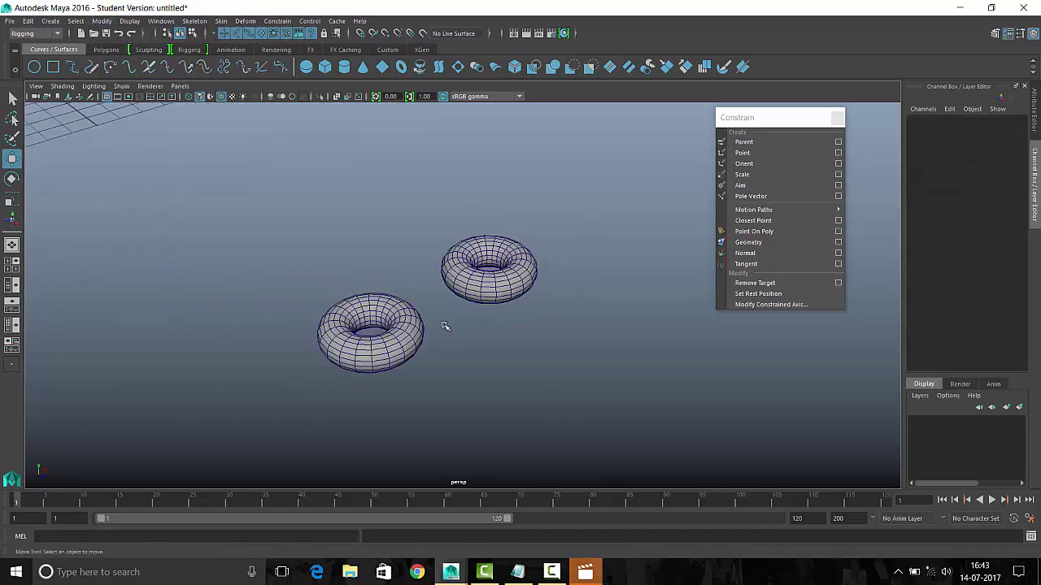
pyautogui.scroll(-2, 445, 325)
pyautogui.scroll(-3, 446, 325)
pyautogui.click(355, 297)
# Duplicate the torus, move the copy to the right and freeze its transformations
pyautogui.hotkey('ctrl', 'd')
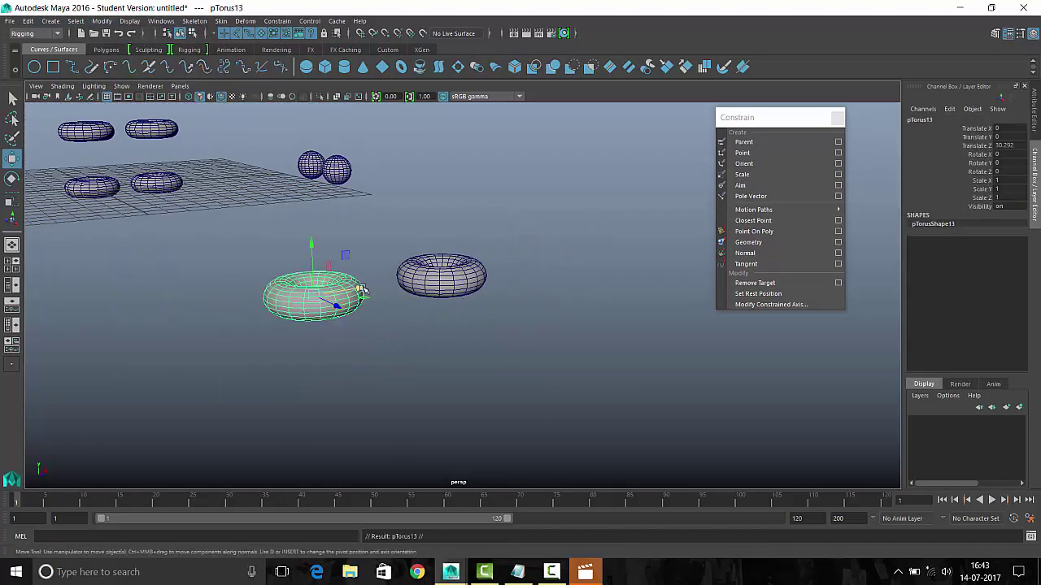
pyautogui.moveTo(355, 297); pyautogui.dragTo(608, 258)
pyautogui.click(101, 20)
pyautogui.click(162, 70)
# Select the left and middle tori and constrain the middle torus to the left one
pyautogui.keyDown('alt'); pyautogui.moveTo(476, 265); pyautogui.dragTo(187, 268); pyautogui.keyUp('alt')
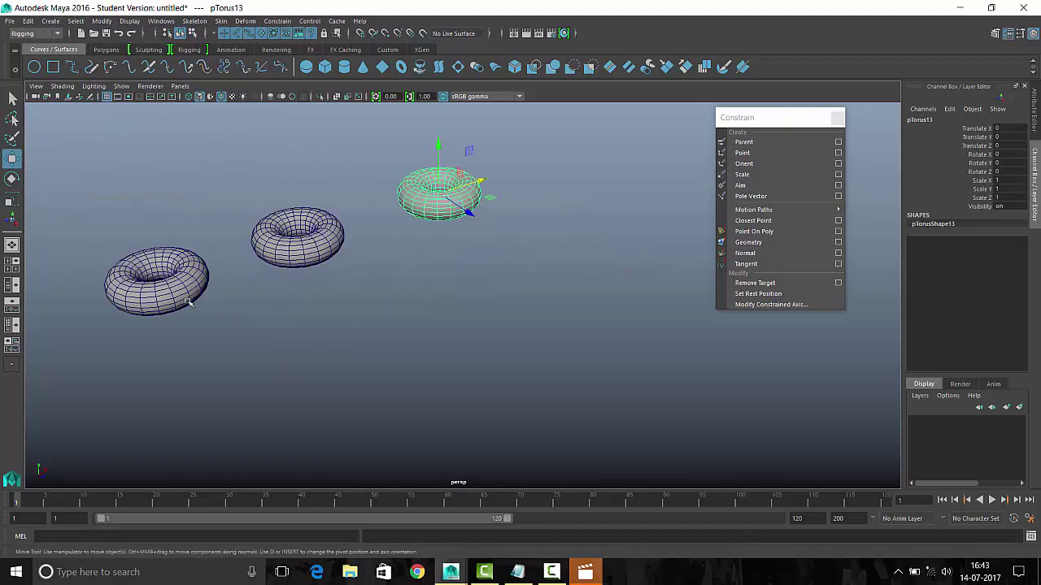
pyautogui.click(162, 272)
pyautogui.click(301, 237)
pyautogui.keyDown('alt'); pyautogui.moveTo(317, 244); pyautogui.dragTo(181, 271); pyautogui.keyUp('alt')
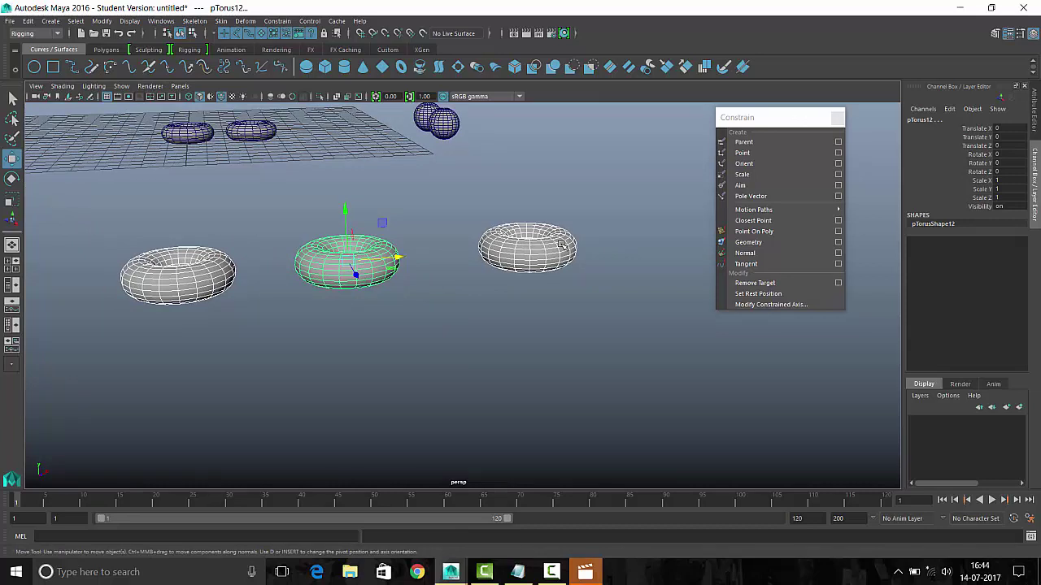
pyautogui.moveTo(427, 312)
pyautogui.keyDown('alt'); pyautogui.mouseDown()
pyautogui.moveTo(406, 320)
pyautogui.moveTo(415, 325)
pyautogui.mouseUp(); pyautogui.keyUp('alt')
pyautogui.click(743, 141)
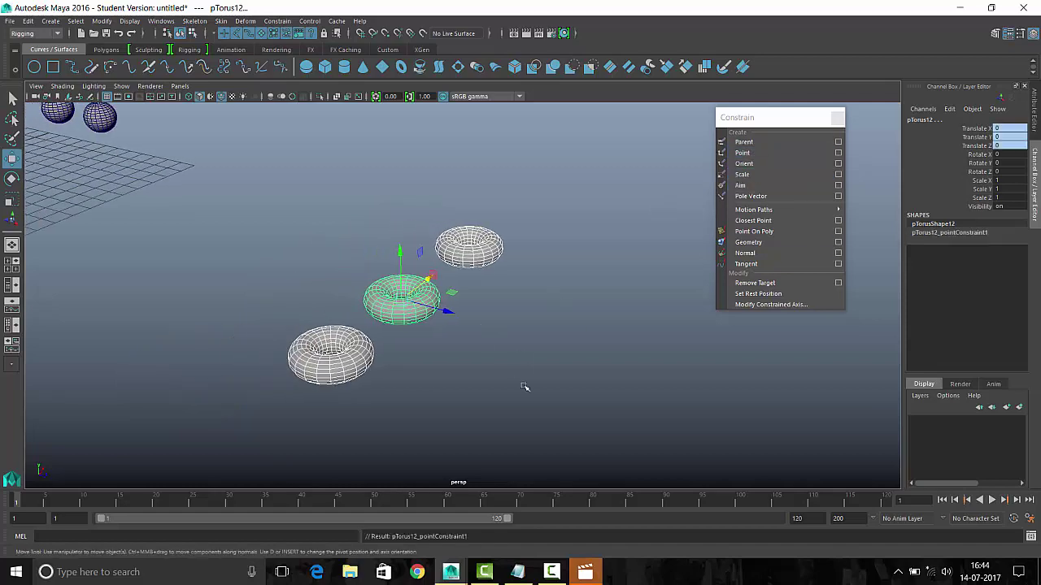
# Raise pTorus11 to test how the constrained torus follows
pyautogui.click(523, 388)
pyautogui.keyDown('alt'); pyautogui.moveTo(523, 388); pyautogui.dragTo(358, 336); pyautogui.keyUp('alt')
pyautogui.click(341, 333)
pyautogui.keyDown('alt'); pyautogui.moveTo(468, 370); pyautogui.dragTo(388, 338); pyautogui.keyUp('alt')
pyautogui.moveTo(319, 276)
pyautogui.mouseDown()
pyautogui.moveTo(317, 174)
pyautogui.moveTo(329, 267)
pyautogui.mouseUp()
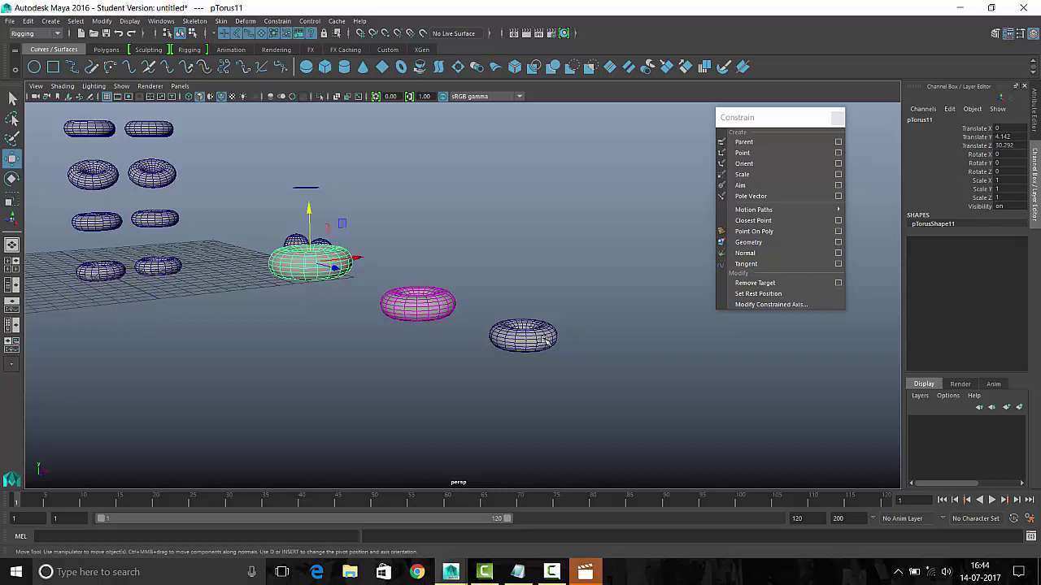
# Set the pTorus13 target weight on the point-constrained torus to 0, then back to 1
pyautogui.click(440, 307)
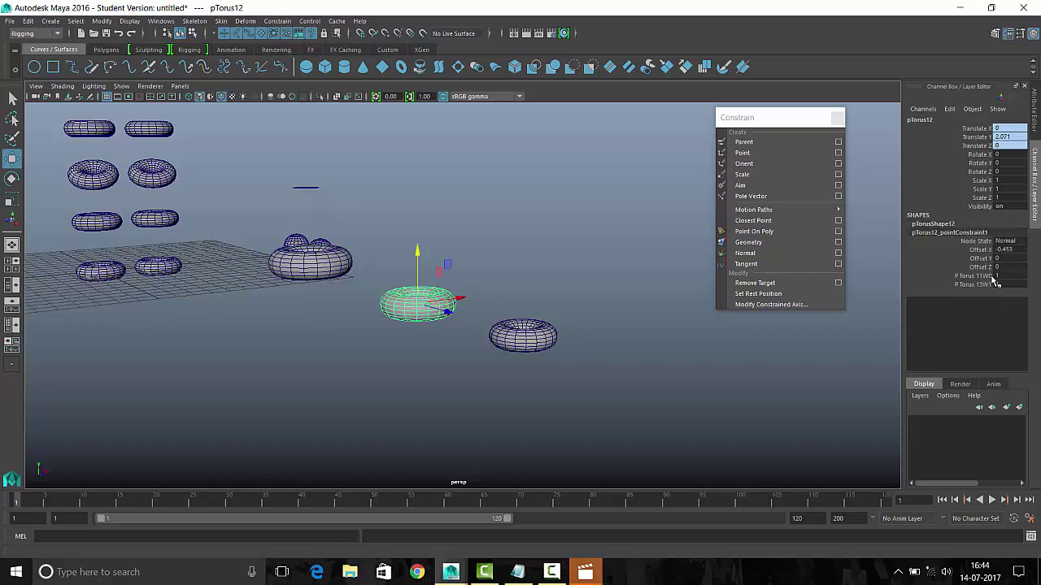
pyautogui.click(527, 342)
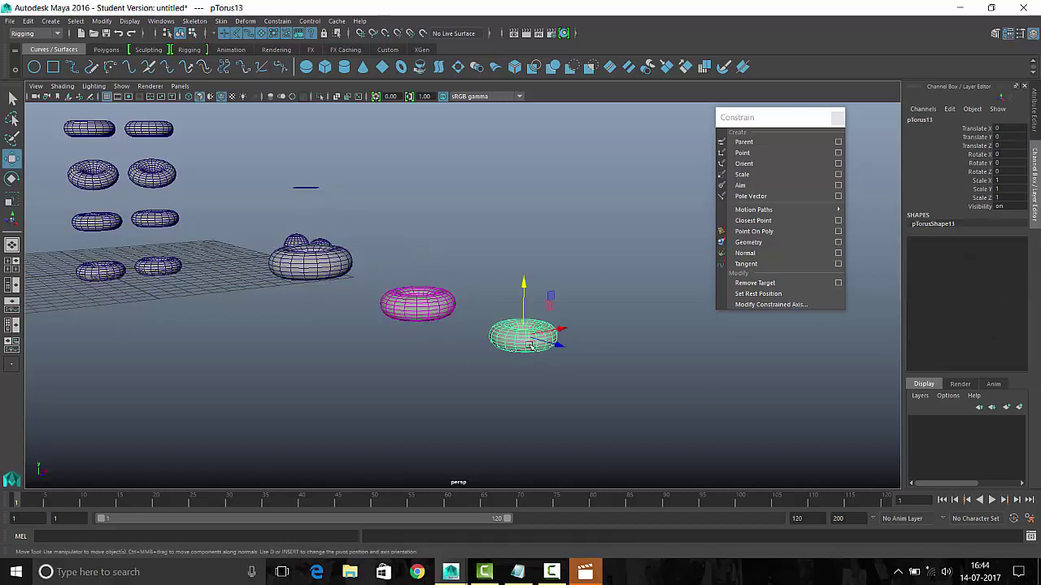
pyautogui.click(424, 305)
pyautogui.write('0')
pyautogui.press('Return')
pyautogui.keyDown('alt'); pyautogui.moveTo(691, 406); pyautogui.dragTo(691, 372); pyautogui.keyUp('alt')
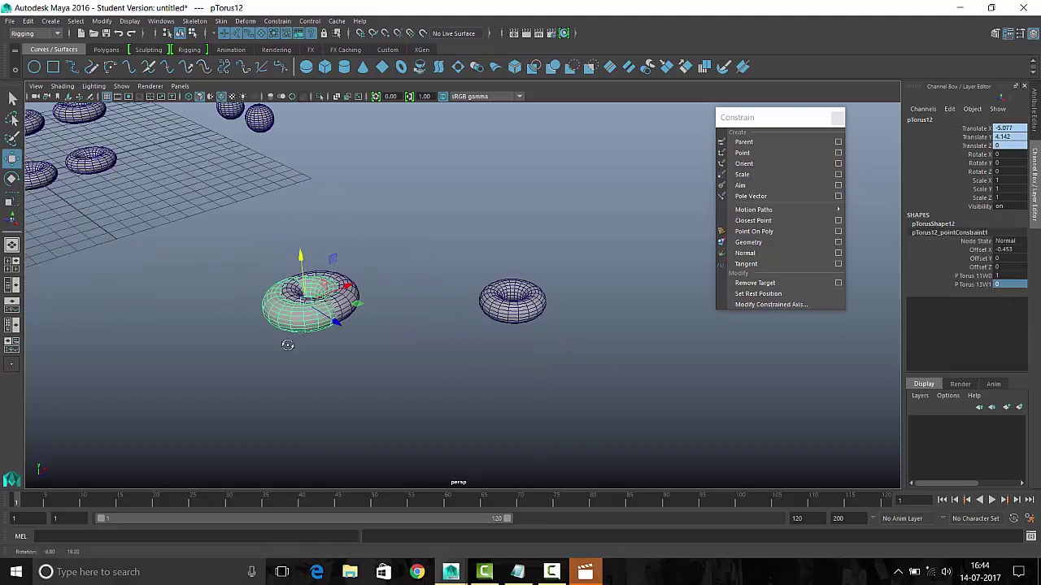
pyautogui.write('1')
pyautogui.press('Return')
# Set the pTorus11 weight to 0, then move the left torus down and undo the move
pyautogui.click(1008, 275)
pyautogui.write('0')
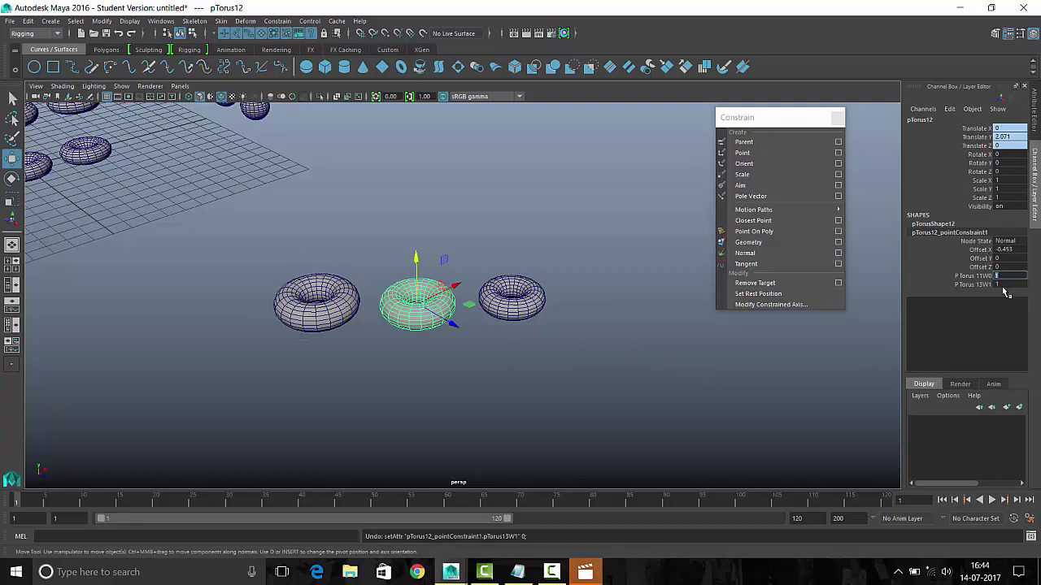
pyautogui.press('Return')
pyautogui.click(344, 313)
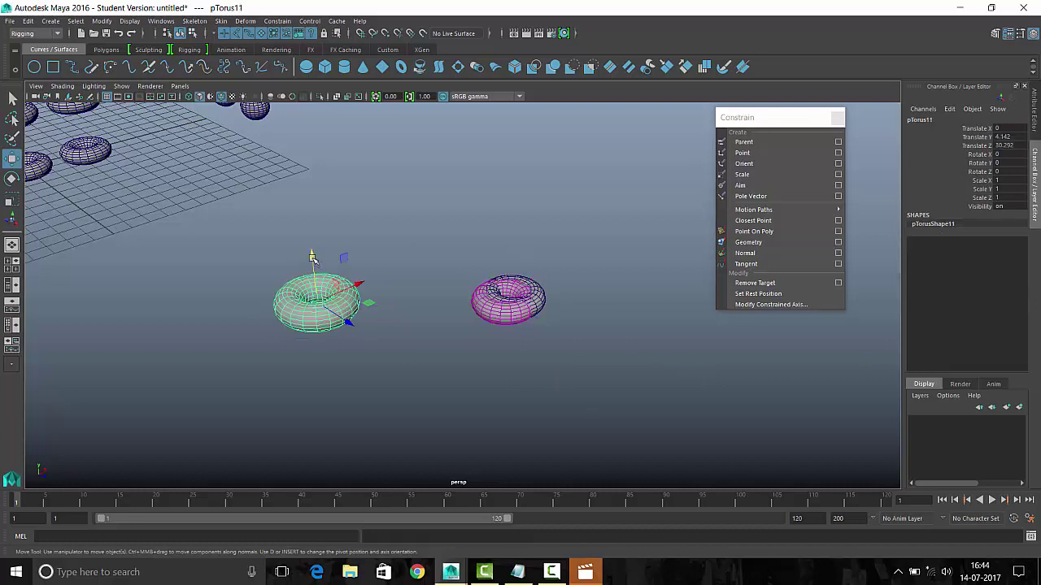
pyautogui.moveTo(314, 262); pyautogui.dragTo(316, 303)
pyautogui.hotkey('ctrl', 'z')
# Restore the pTorus11 weight so the constrained torus returns to the midpoint
pyautogui.click(511, 315)
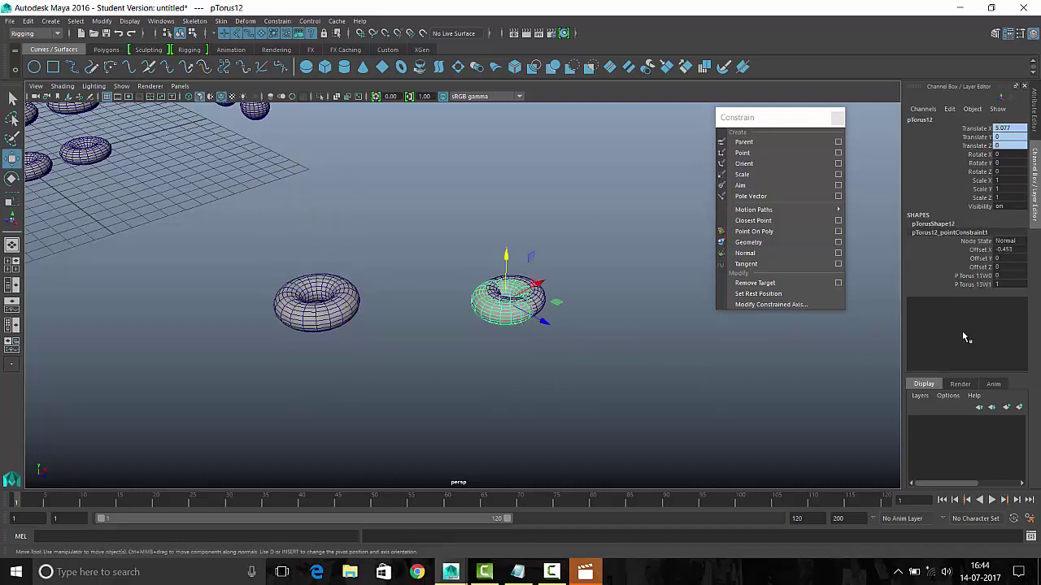
pyautogui.click(1004, 277)
pyautogui.press('Return')
pyautogui.click(529, 342)
pyautogui.keyDown('alt'); pyautogui.moveTo(529, 341); pyautogui.dragTo(353, 255); pyautogui.keyUp('alt')
# Move the left and right target tori to test the follower, then undo the moves
pyautogui.click(301, 260)
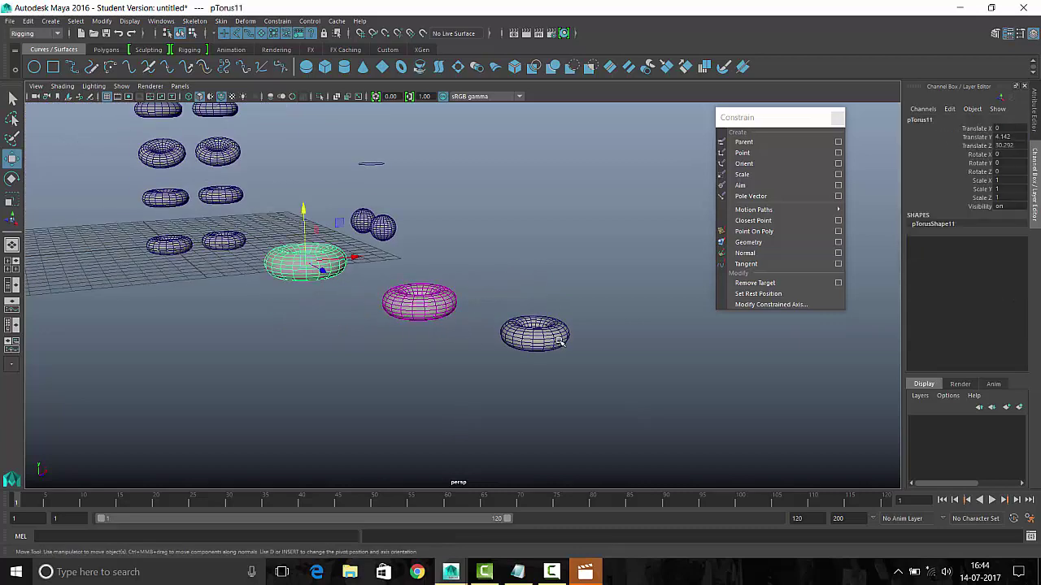
pyautogui.click(560, 341)
pyautogui.moveTo(560, 341)
pyautogui.mouseDown(button='middle')
pyautogui.moveTo(773, 416)
pyautogui.moveTo(699, 217)
pyautogui.mouseUp(button='middle')
pyautogui.click(302, 260)
pyautogui.moveTo(344, 301); pyautogui.dragTo(470, 402, button='middle')
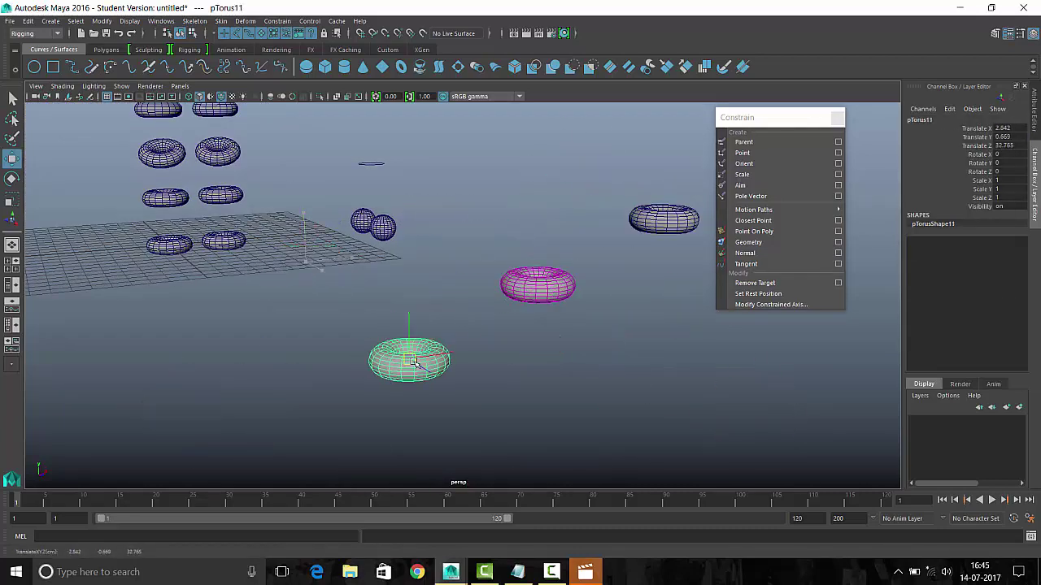
pyautogui.keyDown('alt'); pyautogui.moveTo(470, 401); pyautogui.dragTo(431, 338); pyautogui.keyUp('alt')
pyautogui.moveTo(414, 376)
pyautogui.mouseDown(button='middle')
pyautogui.moveTo(201, 254)
pyautogui.moveTo(407, 379)
pyautogui.mouseUp(button='middle')
pyautogui.moveTo(406, 379)
pyautogui.keyDown('alt'); pyautogui.mouseDown()
pyautogui.moveTo(581, 412)
pyautogui.moveTo(567, 399)
pyautogui.mouseUp(); pyautogui.keyUp('alt')
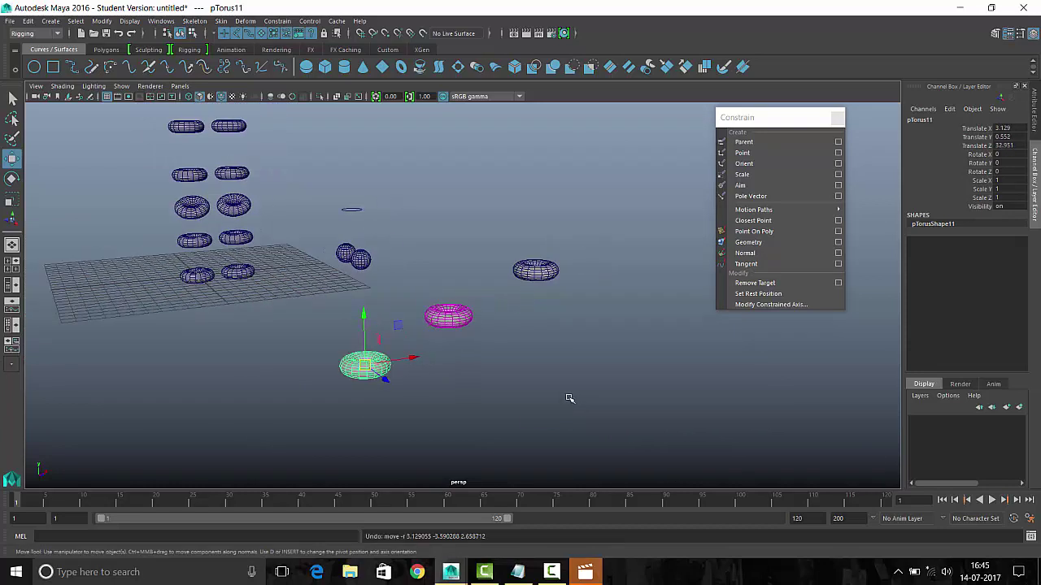
pyautogui.hotkey('ctrl', 'z')
pyautogui.hotkey('ctrl', 'z')
# Add an 'alignment' line to the Notepad constraint notes and minimize them
pyautogui.click(559, 399)
pyautogui.keyDown('alt'); pyautogui.moveTo(277, 384); pyautogui.dragTo(432, 425); pyautogui.keyUp('alt')
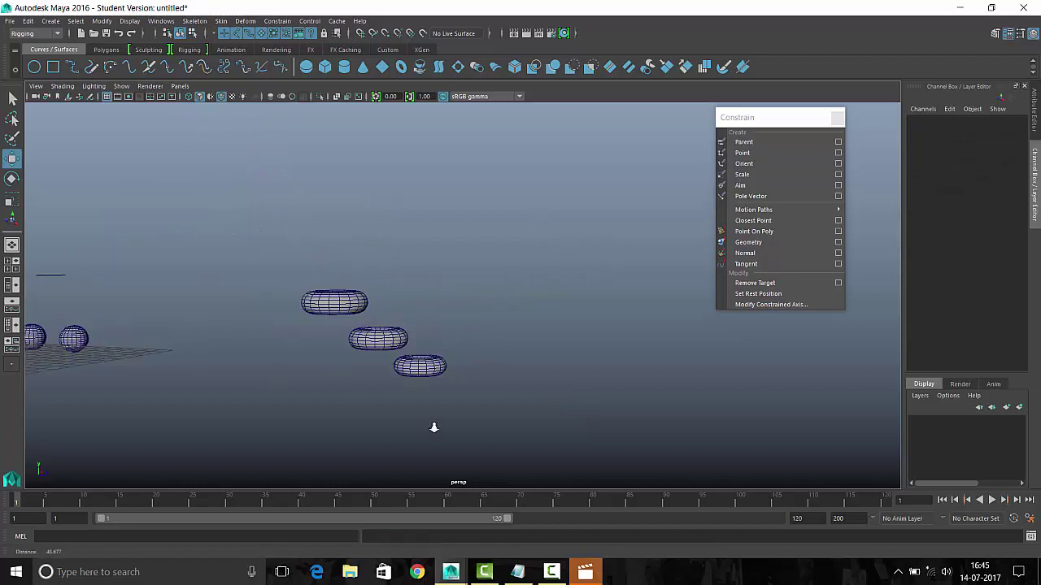
pyautogui.keyDown('alt'); pyautogui.moveTo(432, 426); pyautogui.dragTo(527, 552, button='right'); pyautogui.keyUp('alt')
pyautogui.click(519, 572)
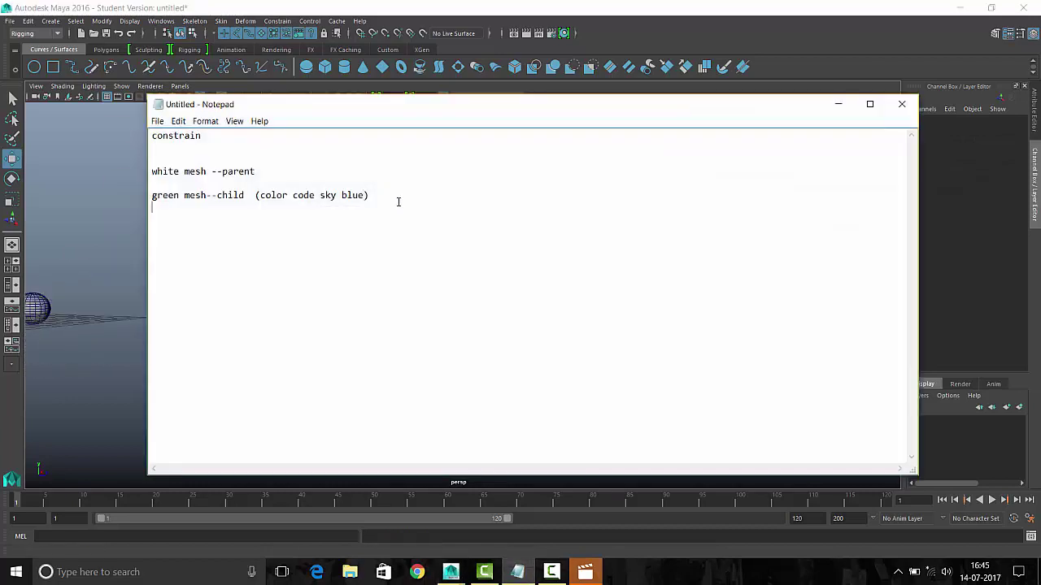
pyautogui.press('Return')
pyautogui.press('Return')
pyautogui.write('alignment')
pyautogui.click(840, 104)
# Create a polygon sphere and move it forward along Z
pyautogui.keyDown('alt'); pyautogui.moveTo(597, 304); pyautogui.dragTo(515, 302, button='right'); pyautogui.keyUp('alt')
pyautogui.moveTo(515, 302)
pyautogui.keyDown('alt'); pyautogui.mouseDown()
pyautogui.moveTo(529, 379)
pyautogui.moveTo(424, 375)
pyautogui.mouseUp(); pyautogui.keyUp('alt')
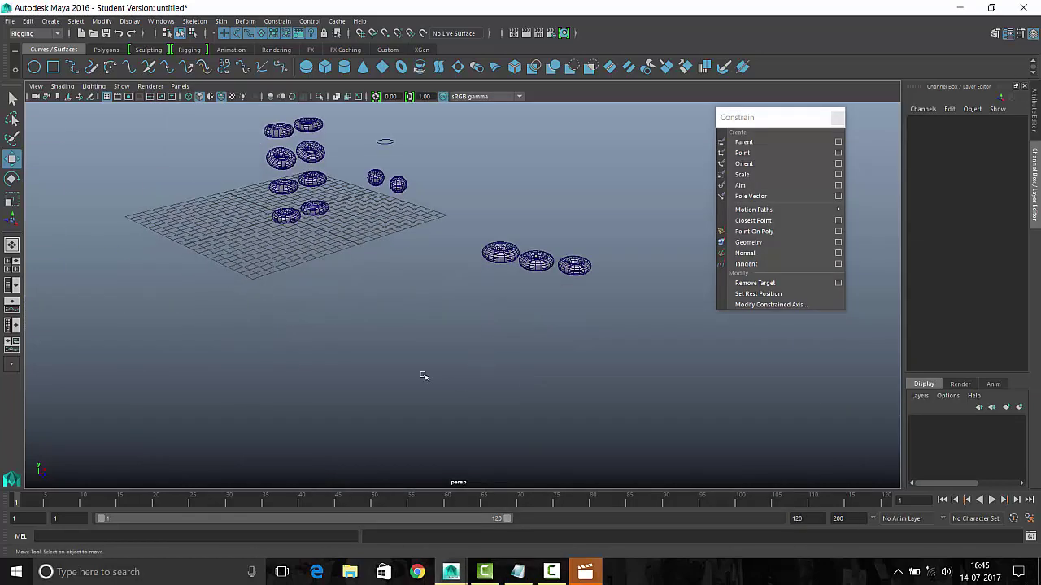
pyautogui.keyDown('shift'); pyautogui.moveTo(423, 375); pyautogui.dragTo(437, 384, button='right'); pyautogui.keyUp('shift')
pyautogui.moveTo(318, 230); pyautogui.dragTo(471, 393)
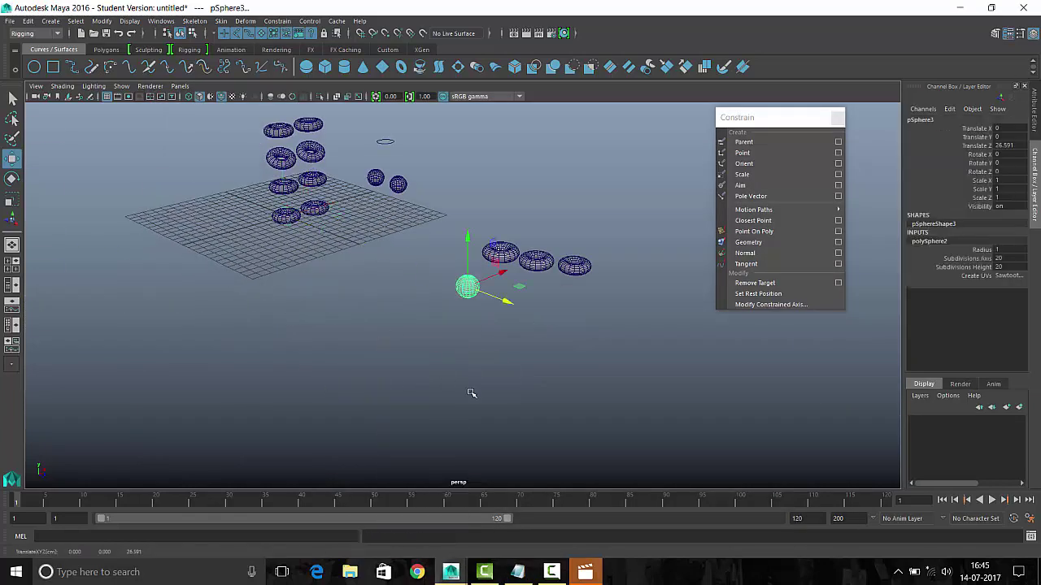
pyautogui.scroll(3, 472, 394)
# Duplicate the sphere twice, placing one copy along X and the other along Z
pyautogui.hotkey('ctrl', 'd')
pyautogui.moveTo(492, 283)
pyautogui.mouseDown()
pyautogui.moveTo(317, 398)
pyautogui.moveTo(328, 387)
pyautogui.moveTo(492, 396)
pyautogui.mouseUp()
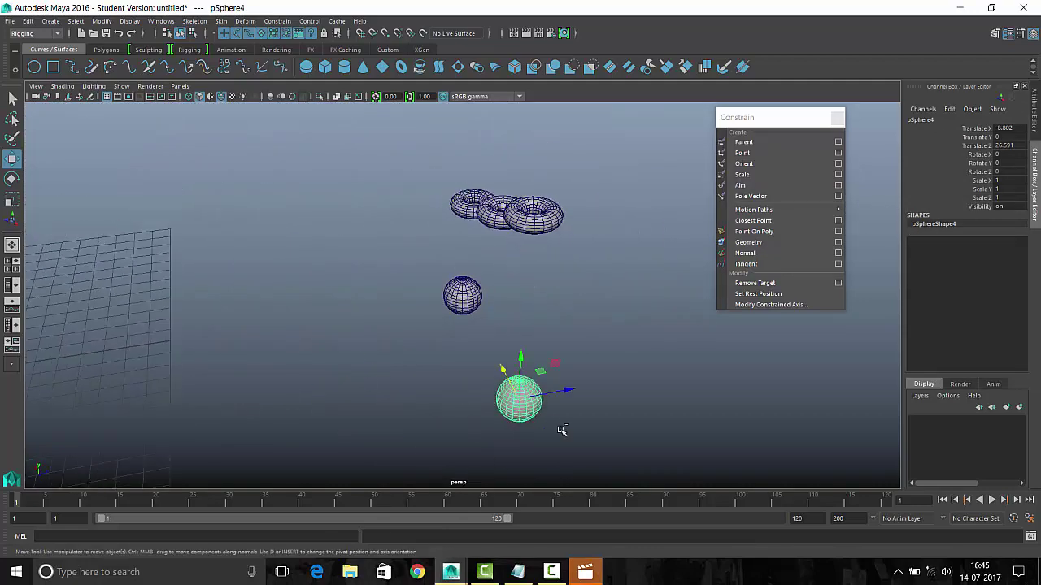
pyautogui.hotkey('ctrl', 's')
pyautogui.press('Escape')
pyautogui.hotkey('ctrl', 'd')
pyautogui.moveTo(573, 390)
pyautogui.mouseDown()
pyautogui.moveTo(741, 372)
pyautogui.moveTo(513, 341)
pyautogui.moveTo(399, 360)
pyautogui.moveTo(342, 391)
pyautogui.moveTo(633, 314)
pyautogui.mouseUp()
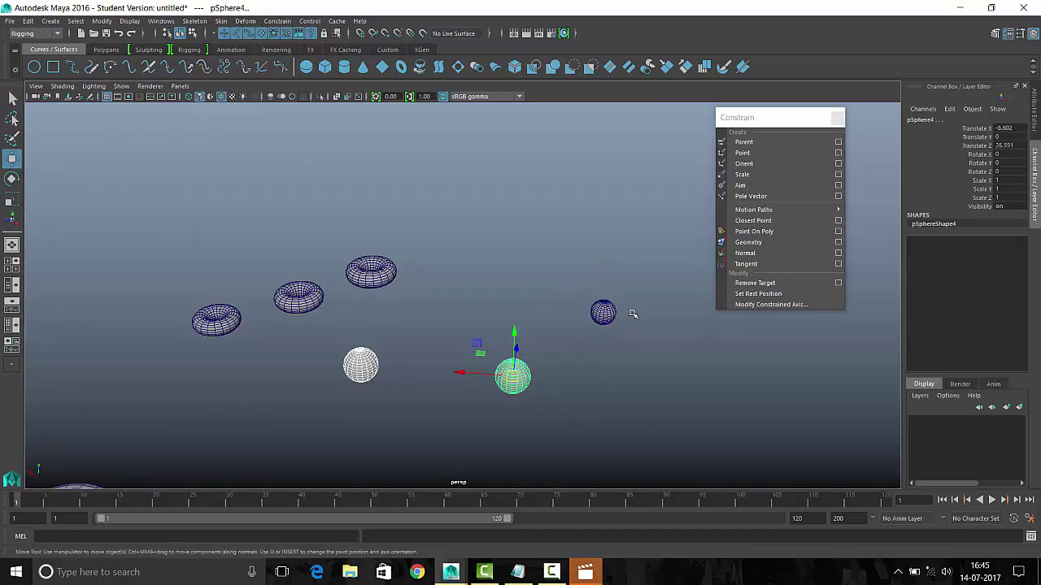
# Select all three spheres together, ending with the right sphere
pyautogui.keyDown('shift'); pyautogui.click(603, 312); pyautogui.keyUp('shift')
pyautogui.click(102, 21)
pyautogui.moveTo(488, 366)
pyautogui.keyDown('alt'); pyautogui.mouseDown()
pyautogui.moveTo(568, 385)
pyautogui.moveTo(274, 337)
pyautogui.mouseUp(); pyautogui.keyUp('alt')
pyautogui.click(568, 386)
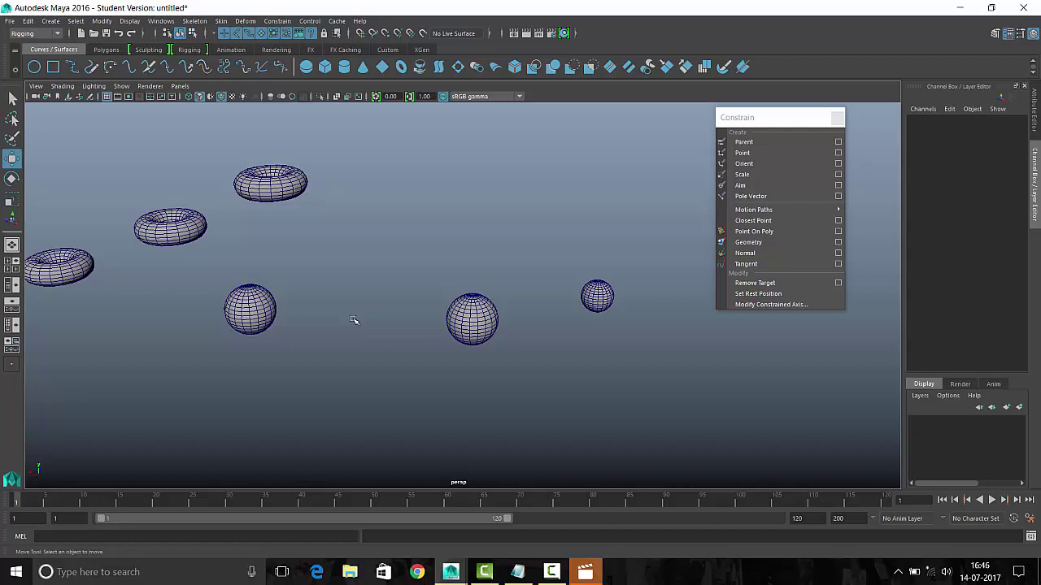
pyautogui.moveTo(438, 342)
pyautogui.keyDown('alt'); pyautogui.mouseDown()
pyautogui.moveTo(353, 395)
pyautogui.moveTo(471, 429)
pyautogui.moveTo(556, 404)
pyautogui.mouseUp(); pyautogui.keyUp('alt')
pyautogui.keyDown('shift'); pyautogui.click(439, 317); pyautogui.keyUp('shift')
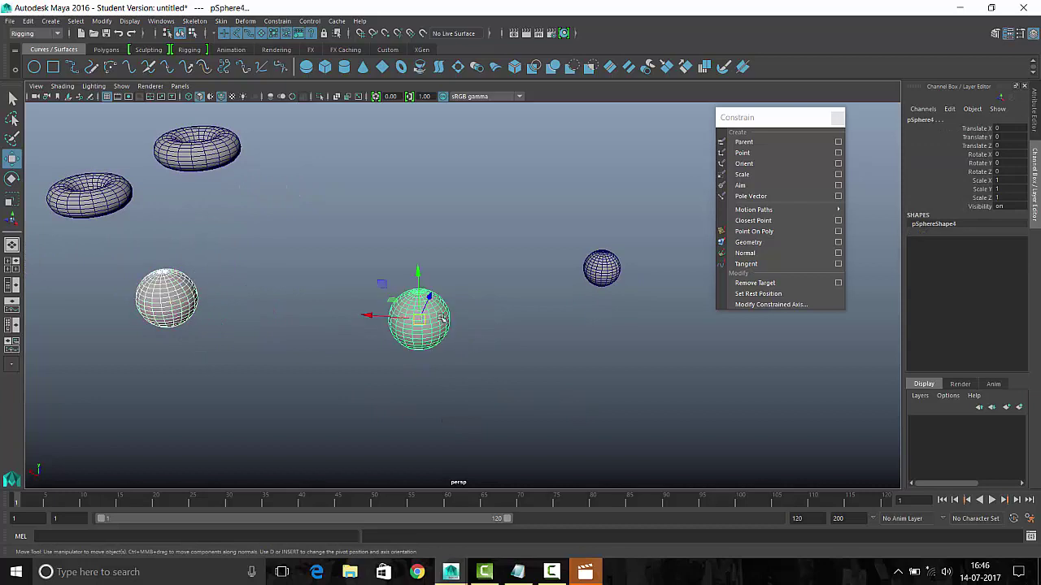
pyautogui.keyDown('shift'); pyautogui.click(619, 261); pyautogui.keyUp('shift')
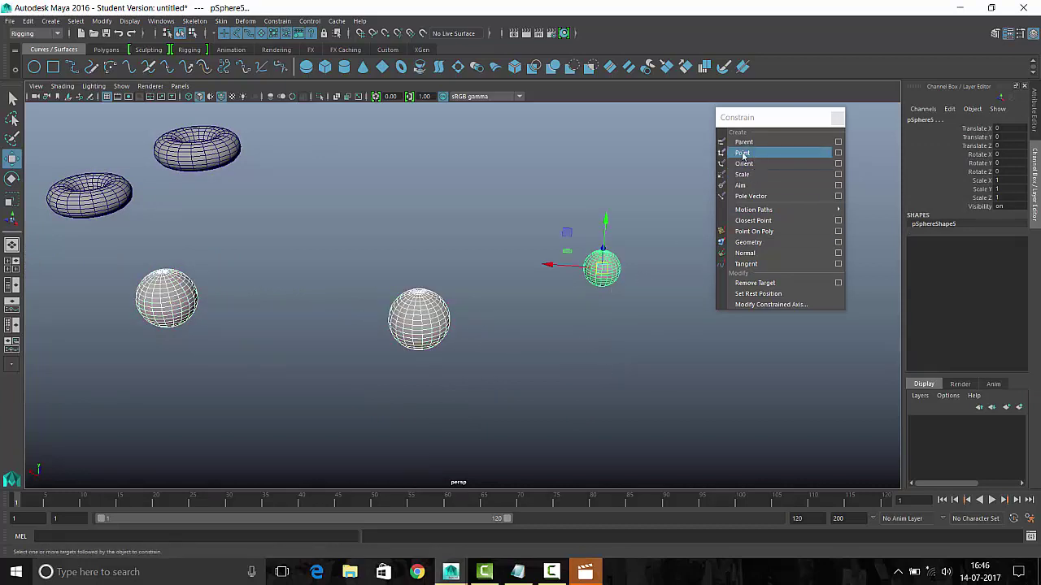
# Apply a point constraint from the Point Constraint Options so the right sphere targets the other two
pyautogui.click(837, 153)
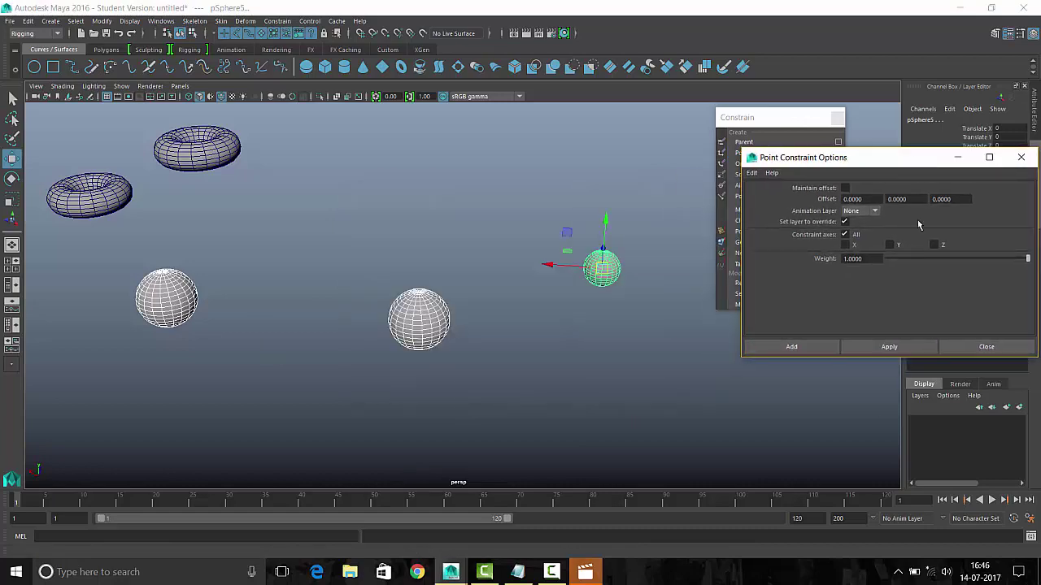
pyautogui.click(889, 347)
pyautogui.keyDown('alt'); pyautogui.moveTo(418, 250); pyautogui.dragTo(421, 308); pyautogui.keyUp('alt')
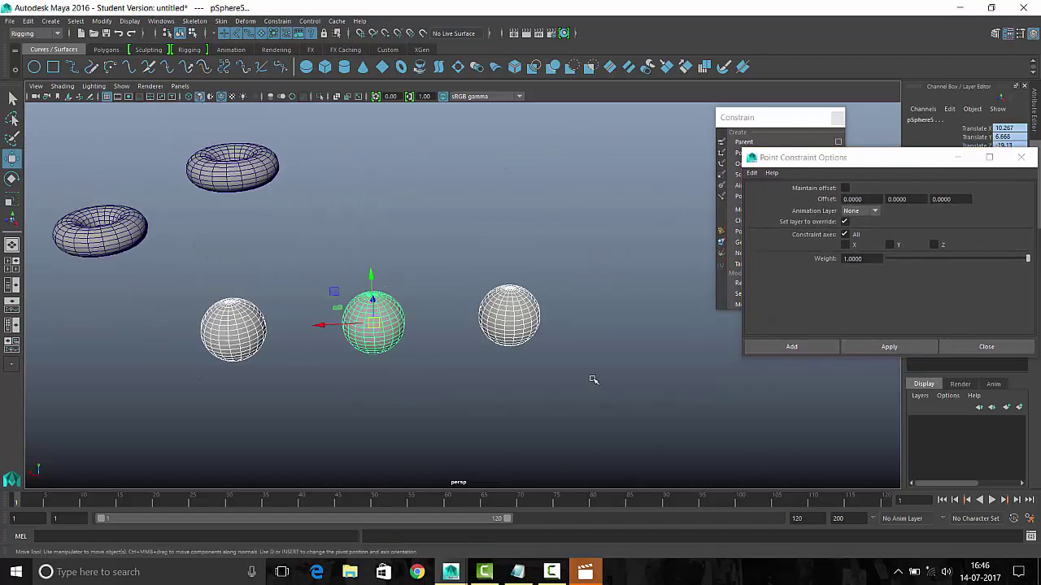
pyautogui.moveTo(915, 158); pyautogui.dragTo(780, 379)
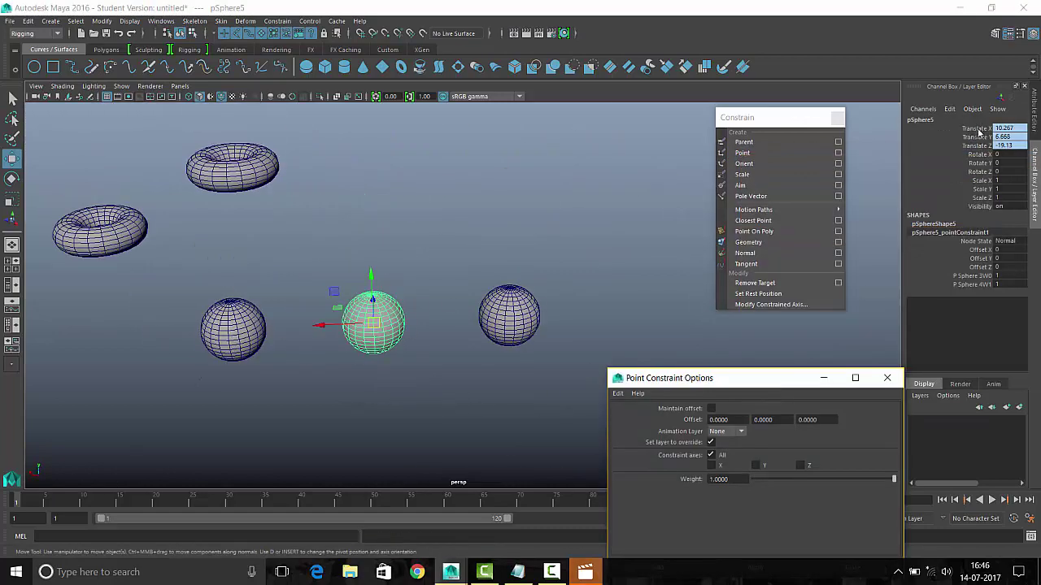
# Check the constrained sphere's translate channels and its midway position, then close the Point Constraint Options
pyautogui.moveTo(975, 129); pyautogui.dragTo(980, 136)
pyautogui.rightClick(981, 141)
pyautogui.press('w')
pyautogui.click(425, 365)
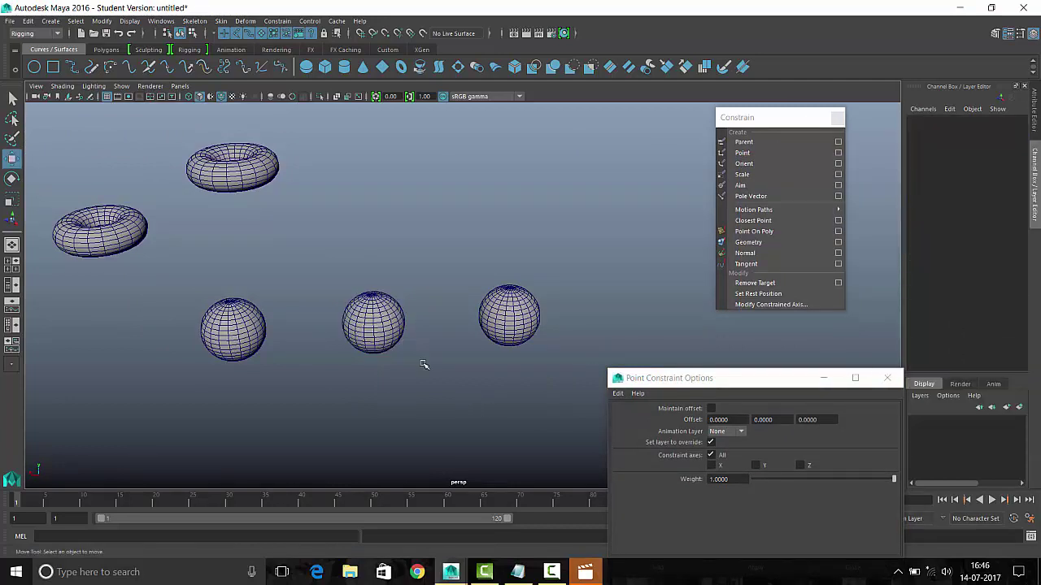
pyautogui.click(386, 321)
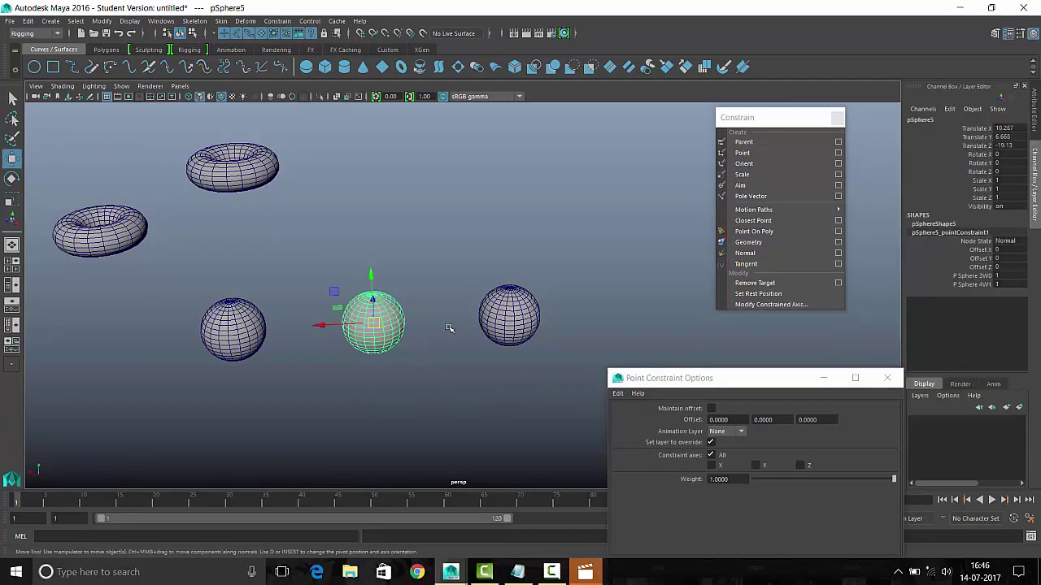
pyautogui.keyDown('alt'); pyautogui.moveTo(449, 328); pyautogui.dragTo(420, 342); pyautogui.keyUp('alt')
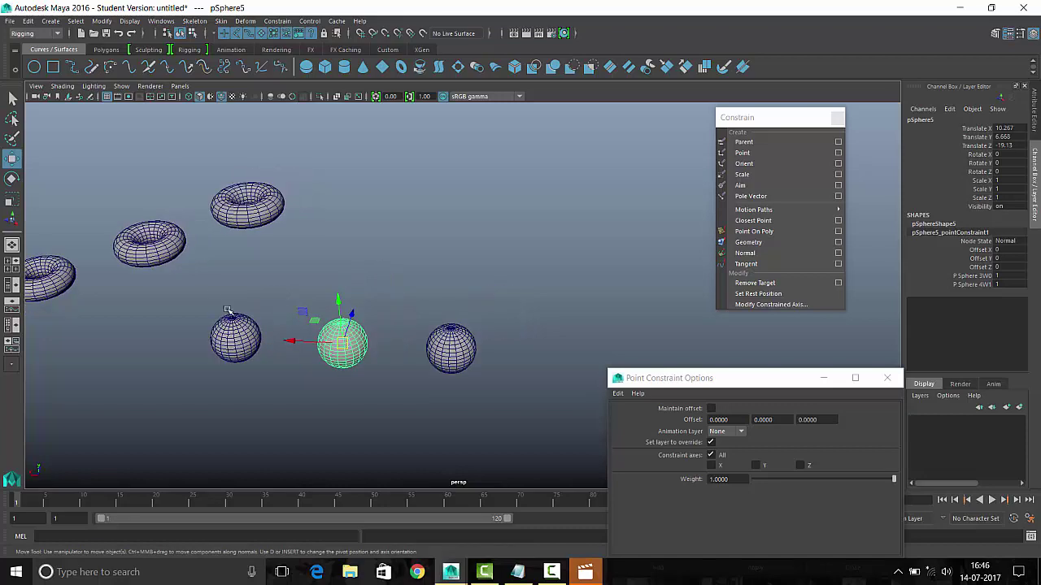
pyautogui.moveTo(559, 268)
pyautogui.mouseDown()
pyautogui.moveTo(256, 374)
pyautogui.moveTo(459, 372)
pyautogui.moveTo(286, 325)
pyautogui.moveTo(494, 305)
pyautogui.mouseUp()
pyautogui.click(458, 372)
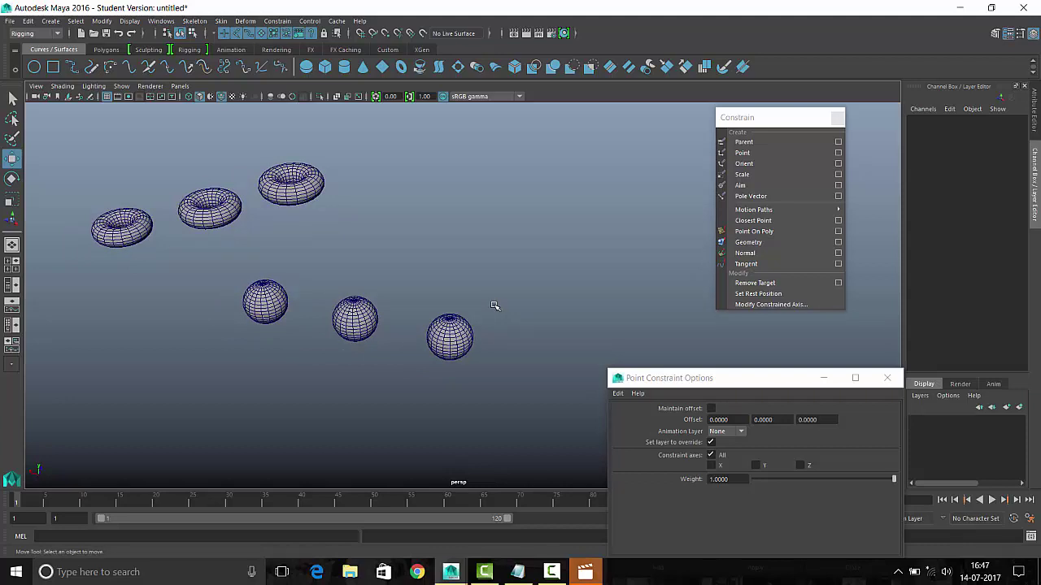
pyautogui.moveTo(484, 250)
pyautogui.keyDown('alt'); pyautogui.mouseDown()
pyautogui.moveTo(332, 353)
pyautogui.moveTo(365, 267)
pyautogui.moveTo(507, 379)
pyautogui.moveTo(506, 345)
pyautogui.mouseUp(); pyautogui.keyUp('alt')
pyautogui.click(887, 378)
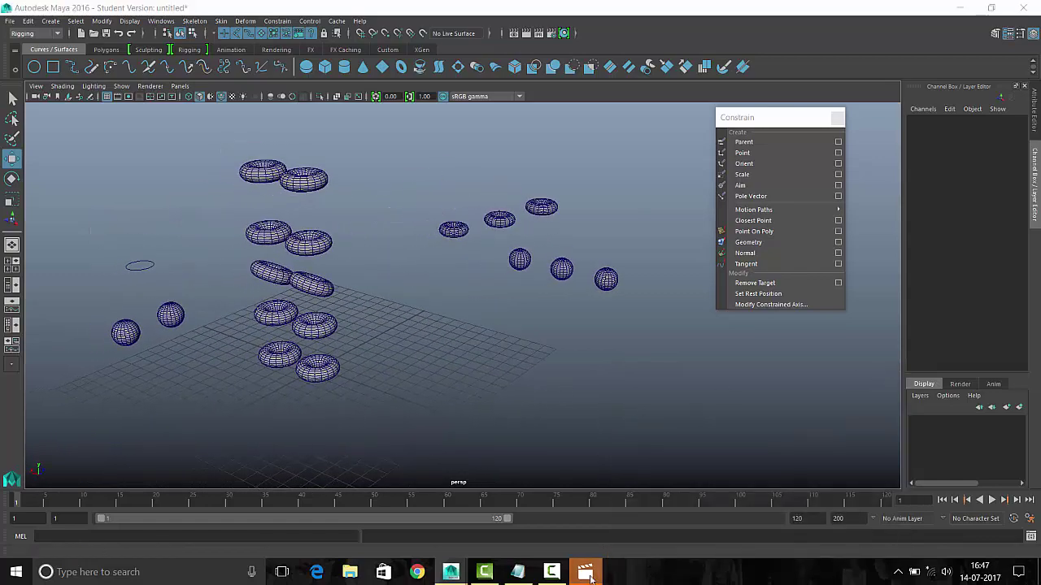